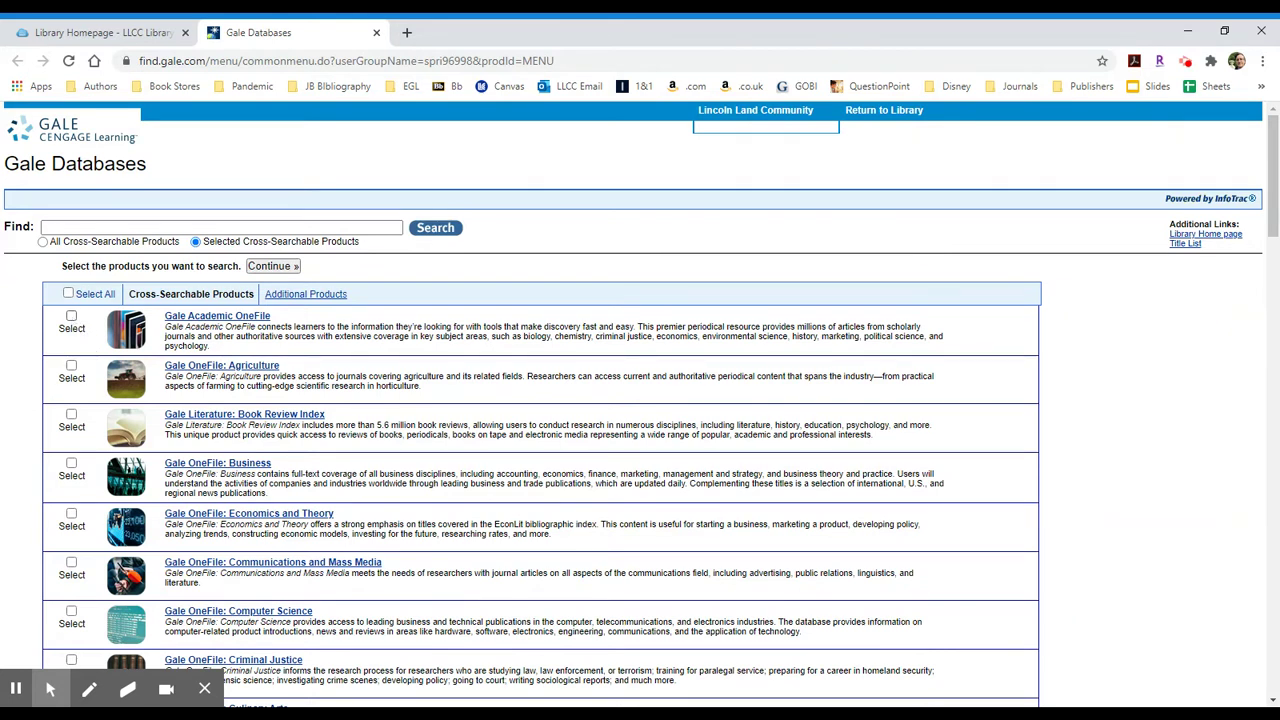
Look through the list of cross-searchable Gale databases and their descriptions.
scroll(73, 322, down, 2)
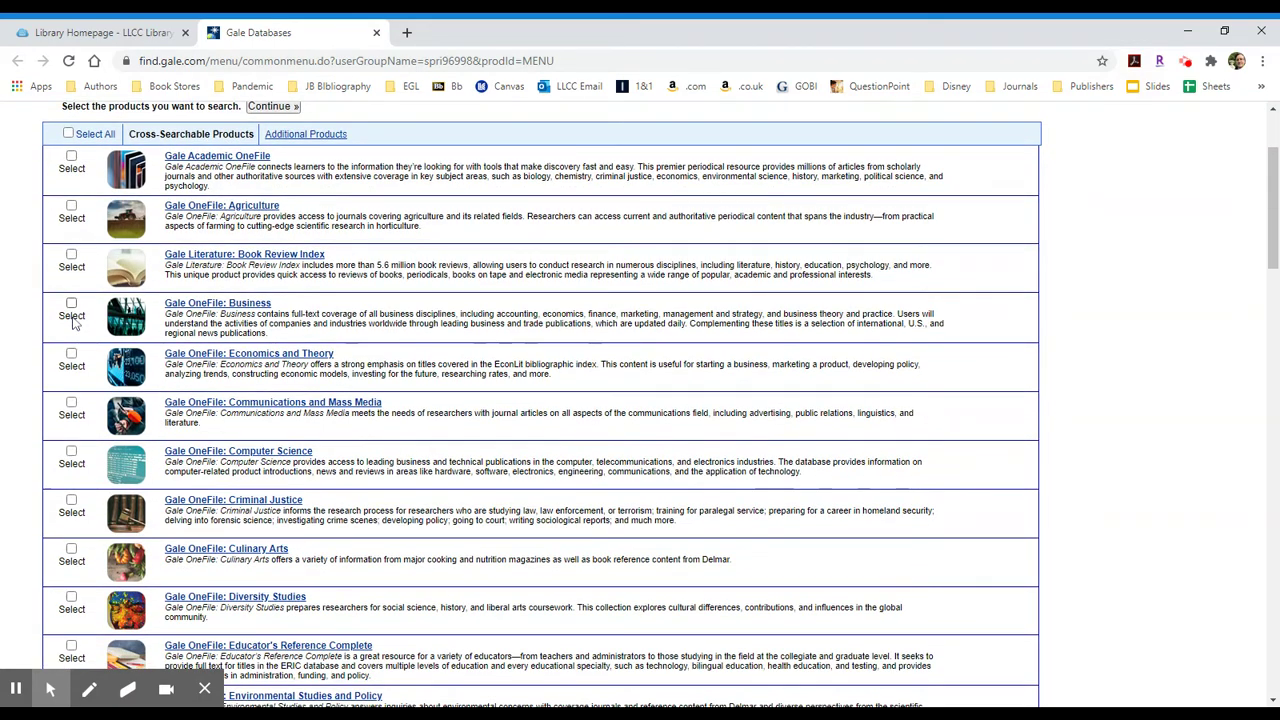
scroll(73, 322, down, 1)
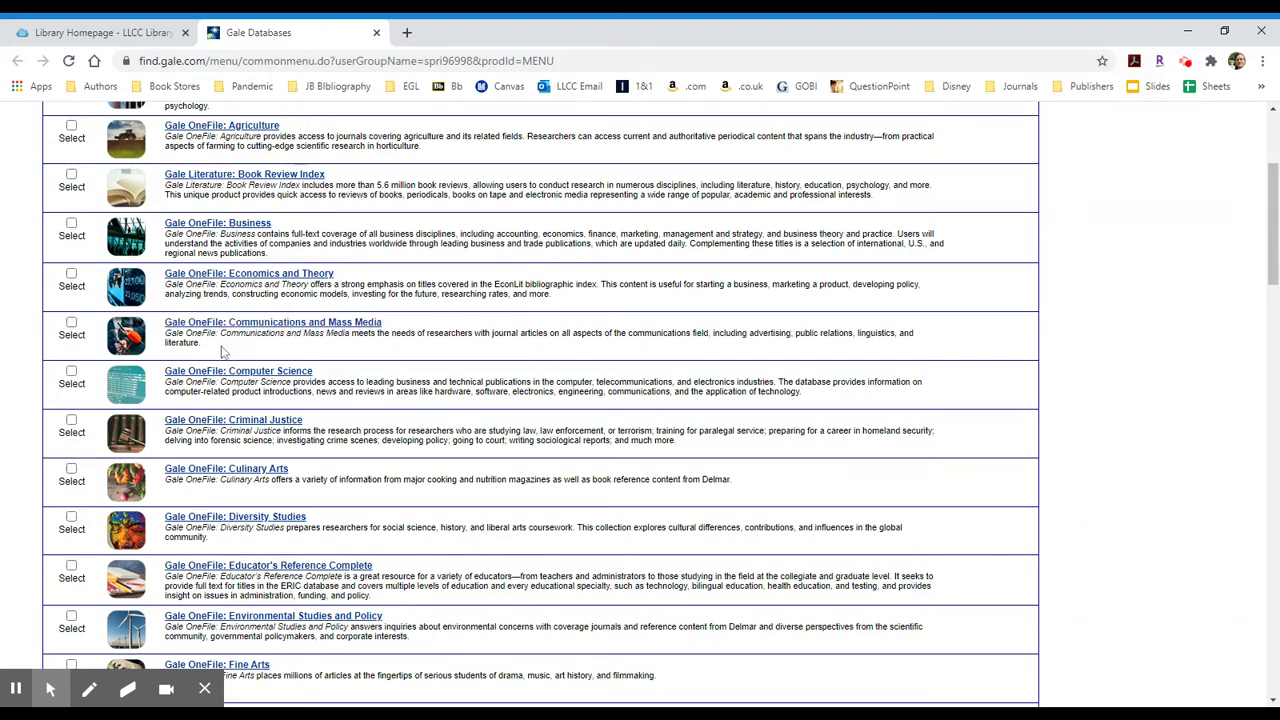
scroll(356, 380, down, 3)
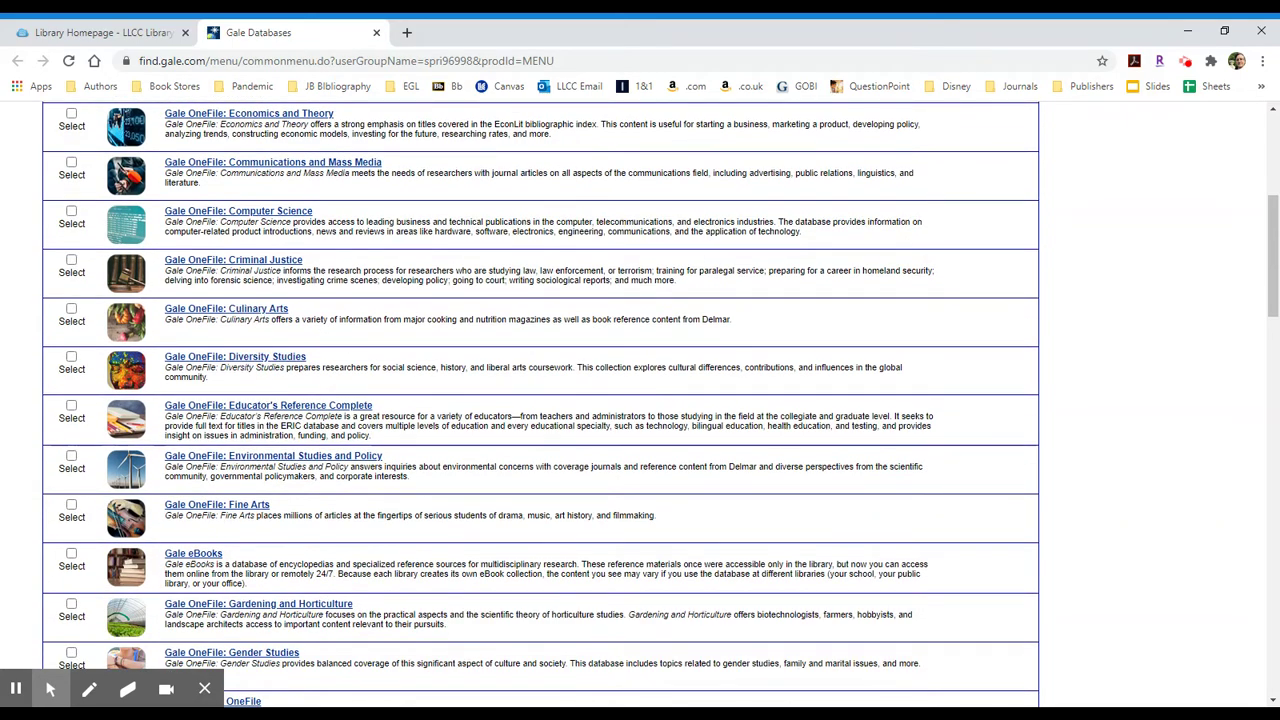
scroll(265, 452, down, 1)
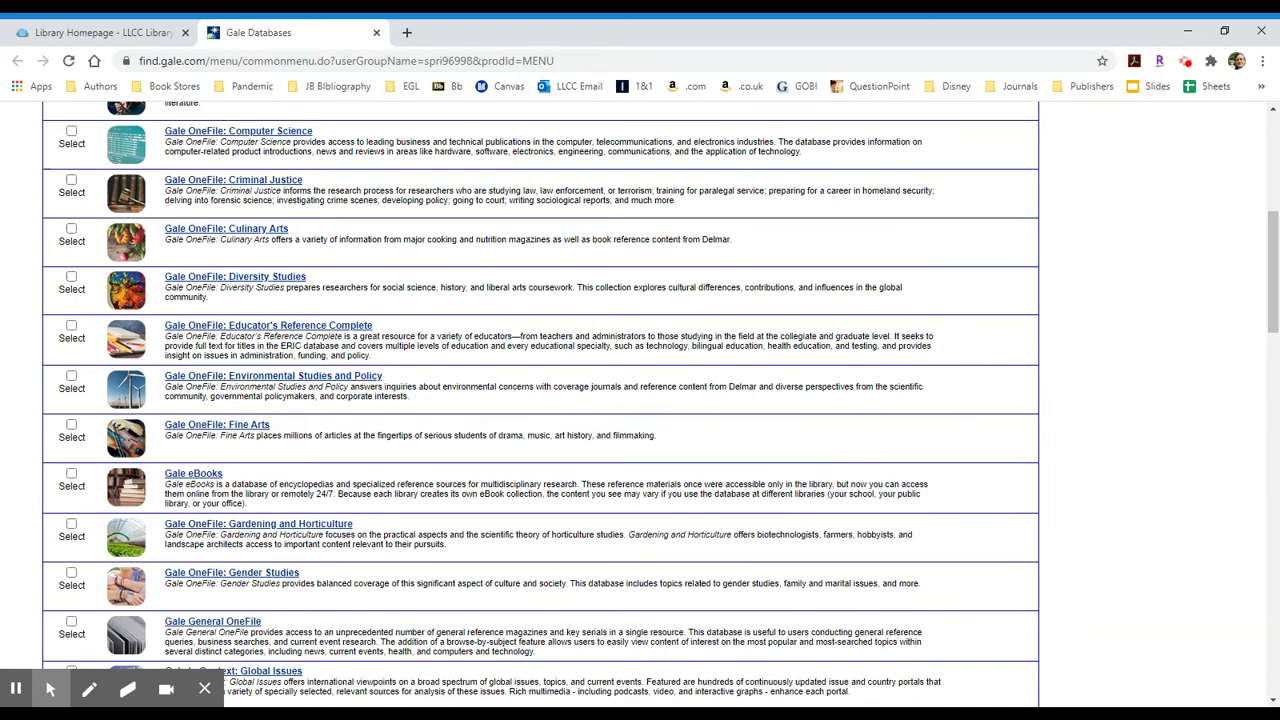
scroll(248, 440, down, 3)
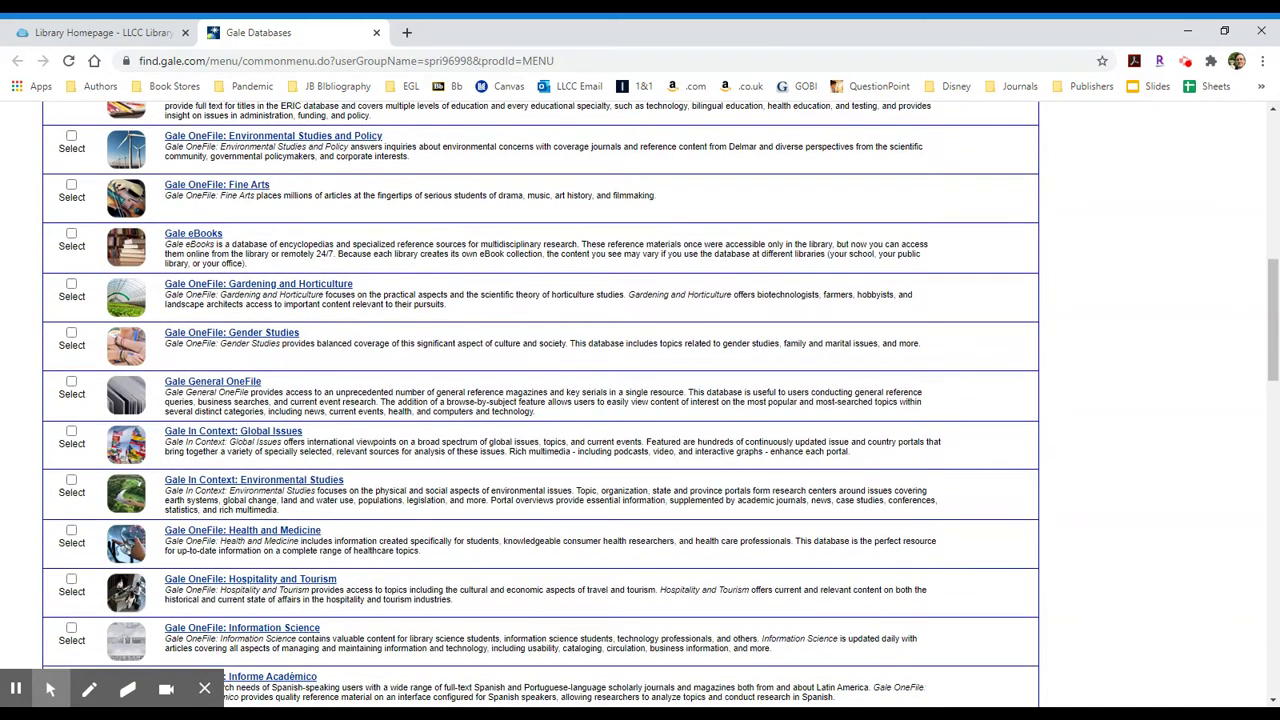
scroll(260, 490, down, 3)
scroll(262, 395, down, 4)
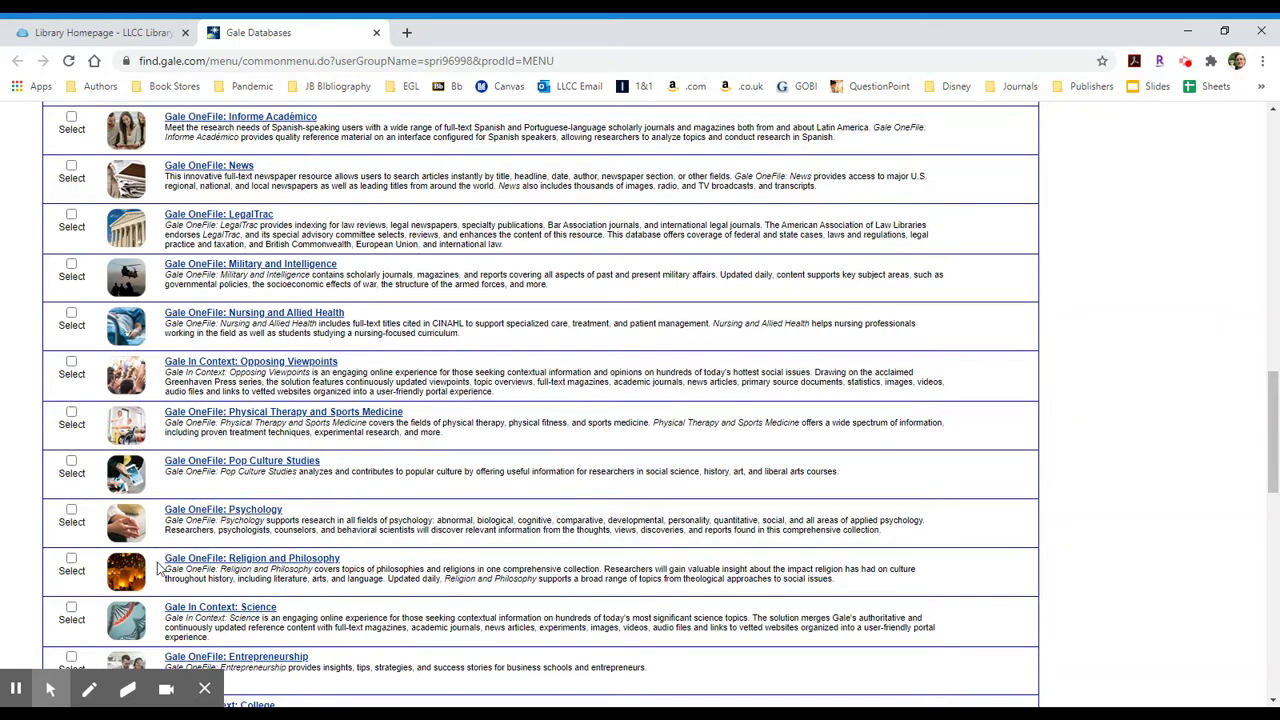
Select the Gender Studies, Fine Arts and Pop Culture Studies databases for cross-searching.
scroll(108, 560, up, 5)
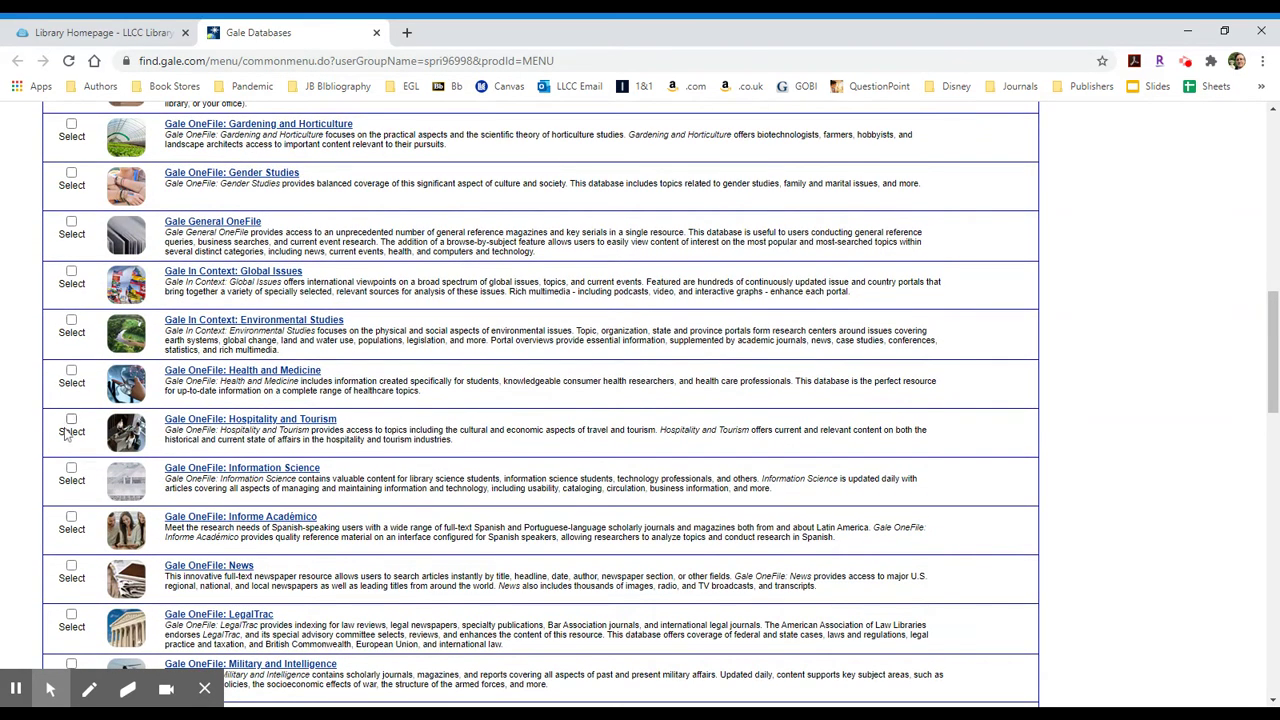
scroll(72, 362, up, 2)
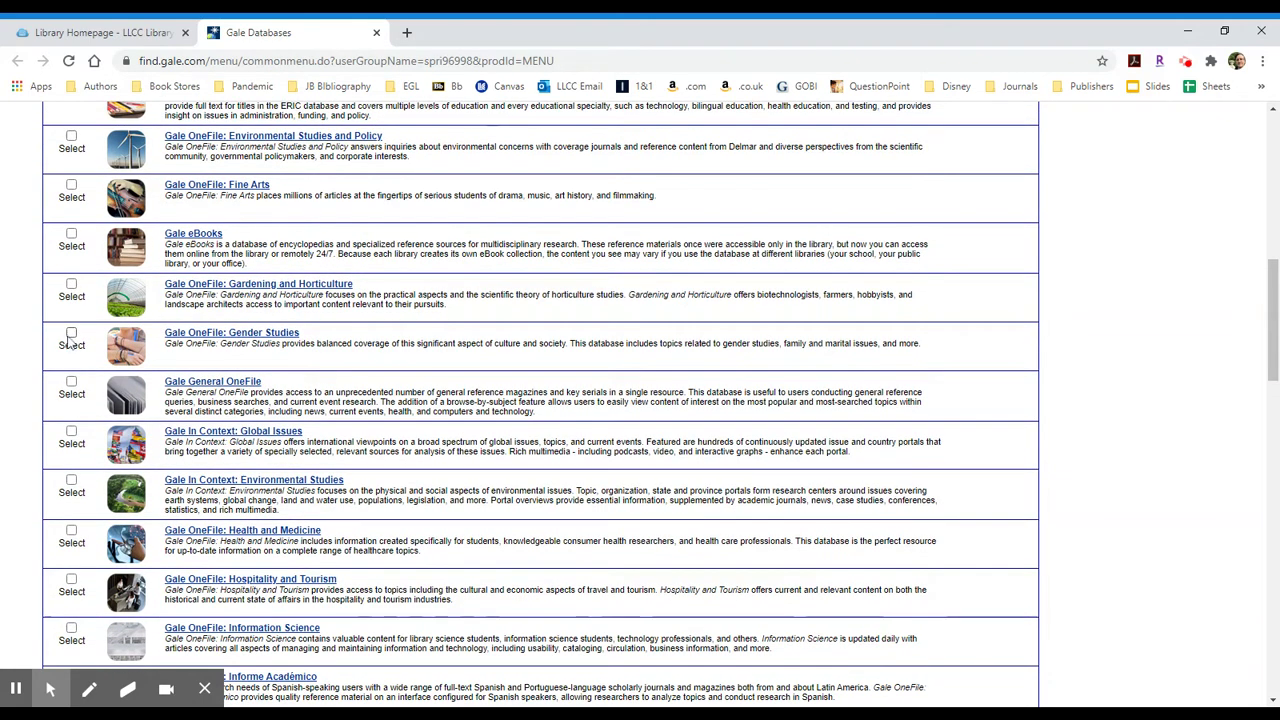
click(71, 334)
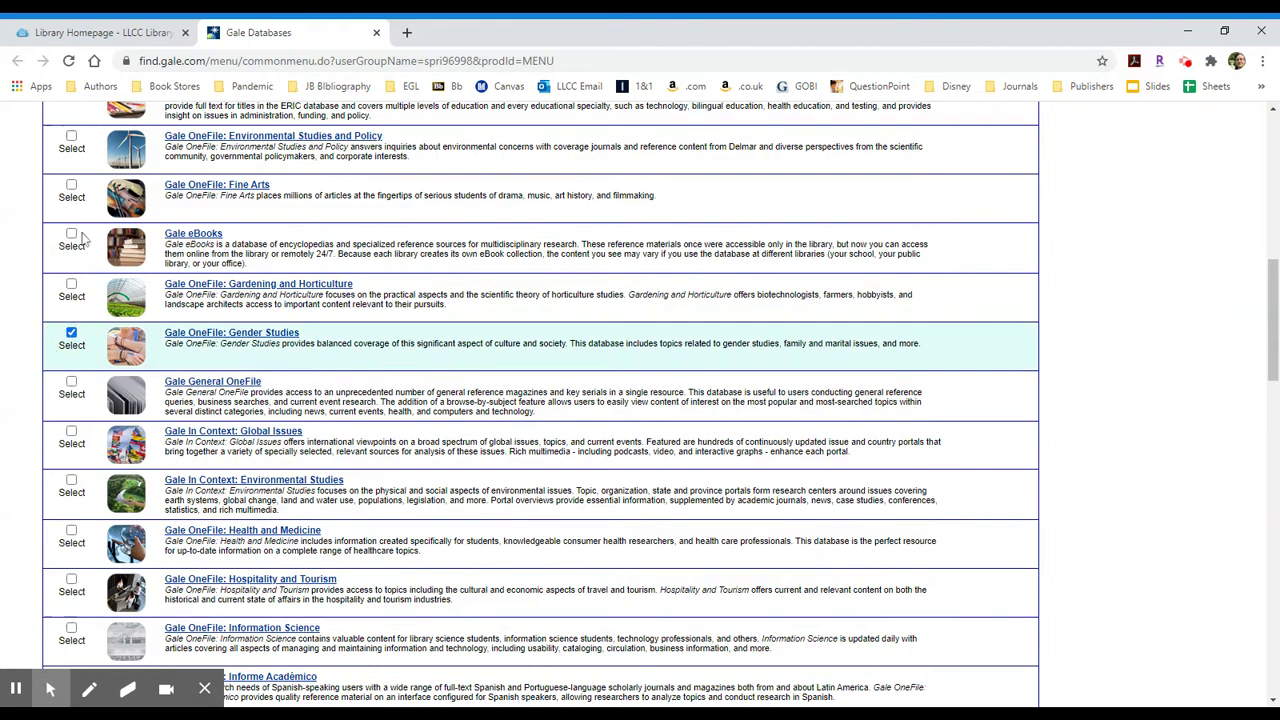
click(71, 185)
scroll(110, 440, down, 5)
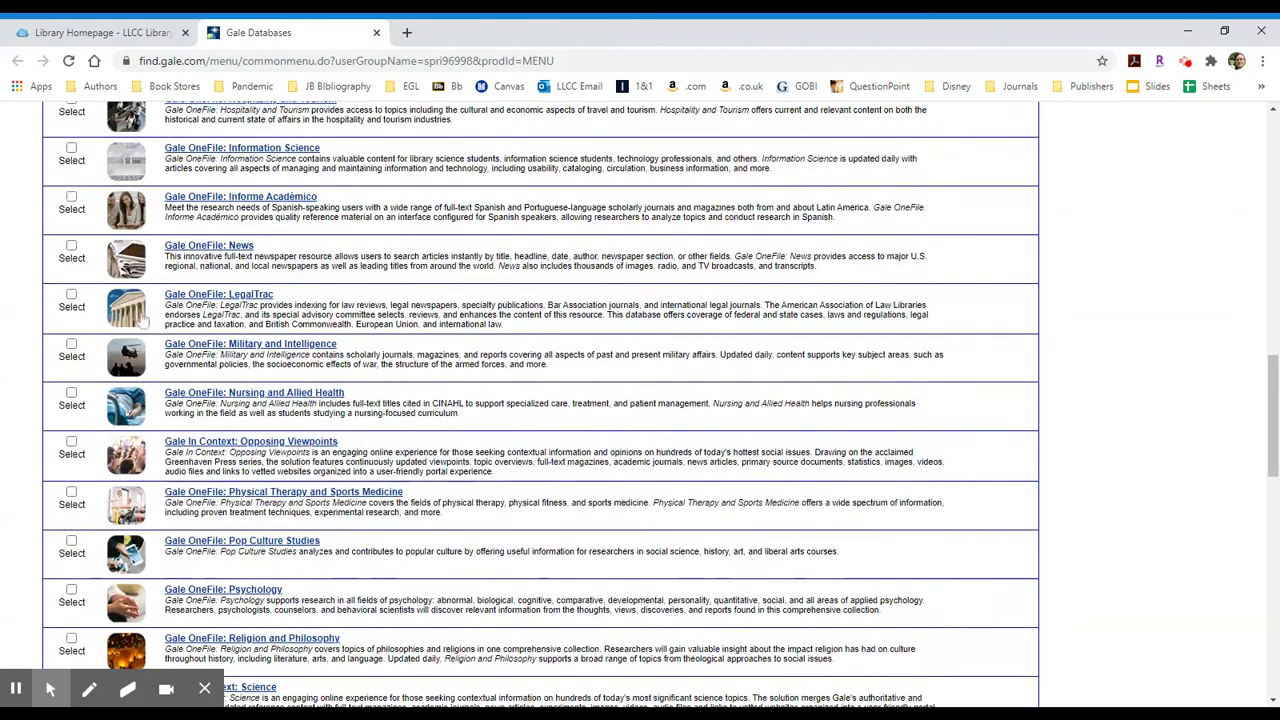
scroll(118, 452, down, 1)
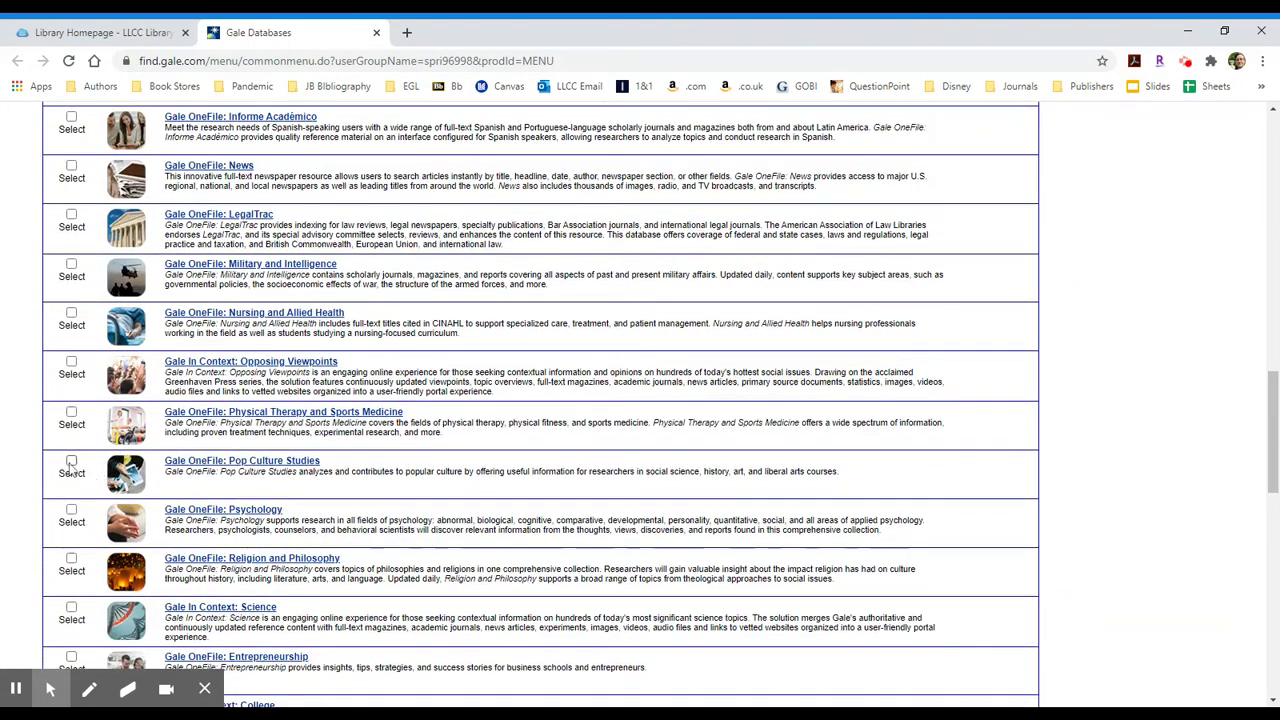
click(71, 461)
Search the selected databases for "protests" and show the academic journal results.
scroll(352, 548, up, 14)
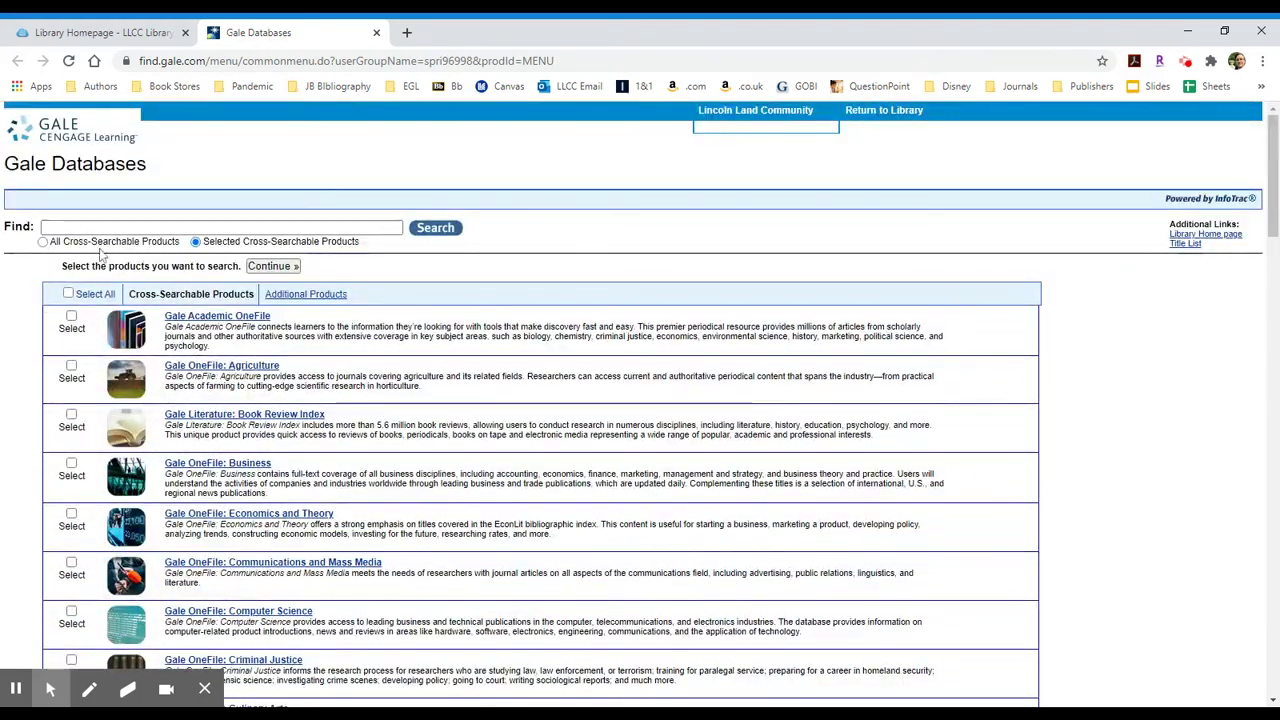
click(78, 228)
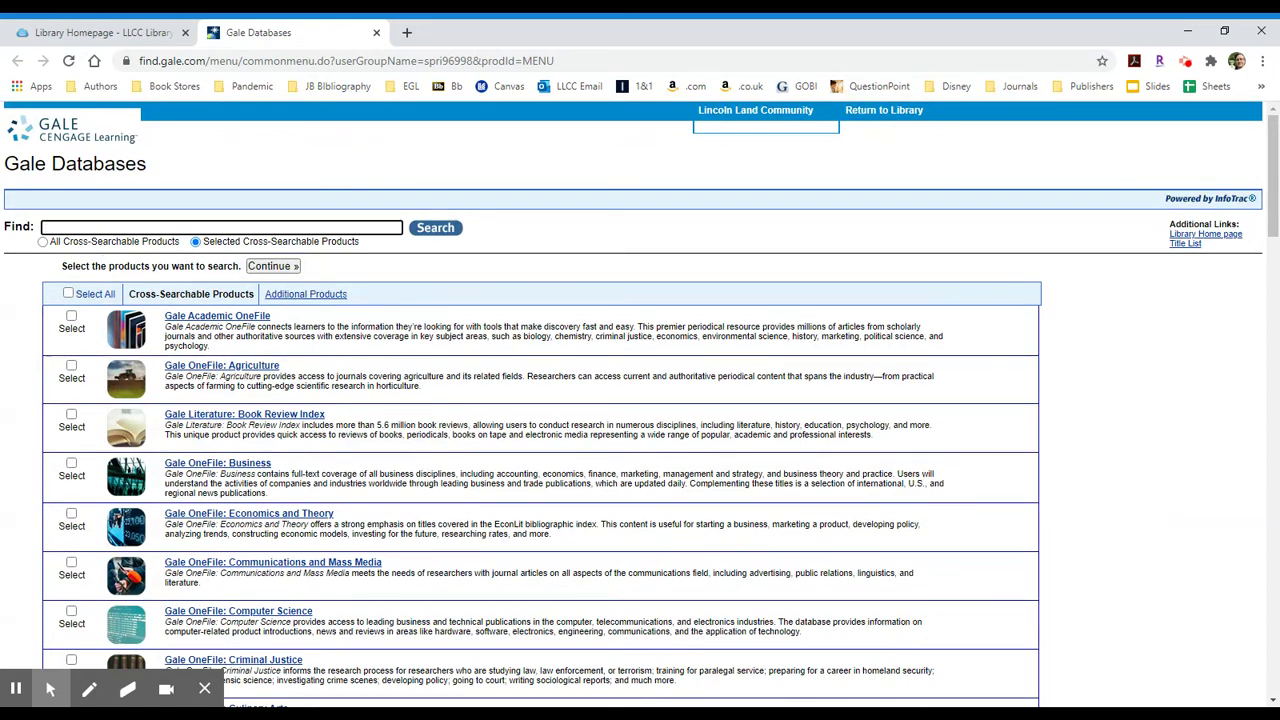
text(protests)
click(435, 229)
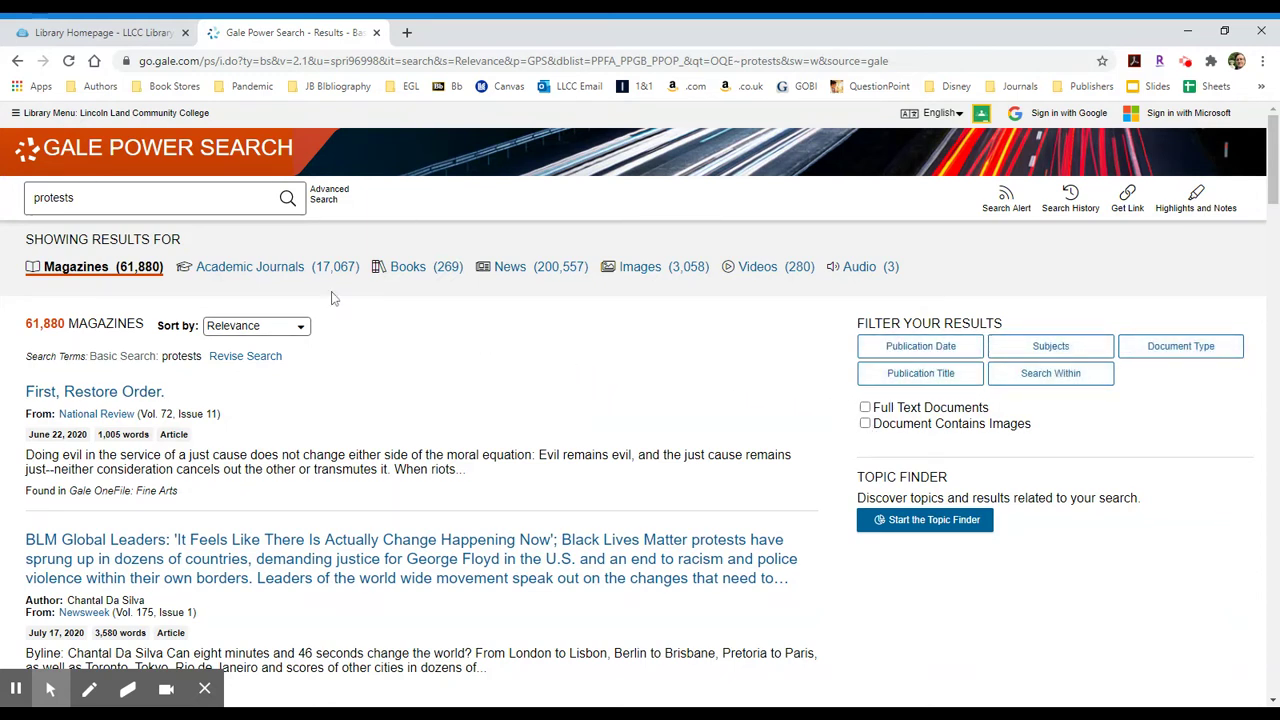
click(268, 275)
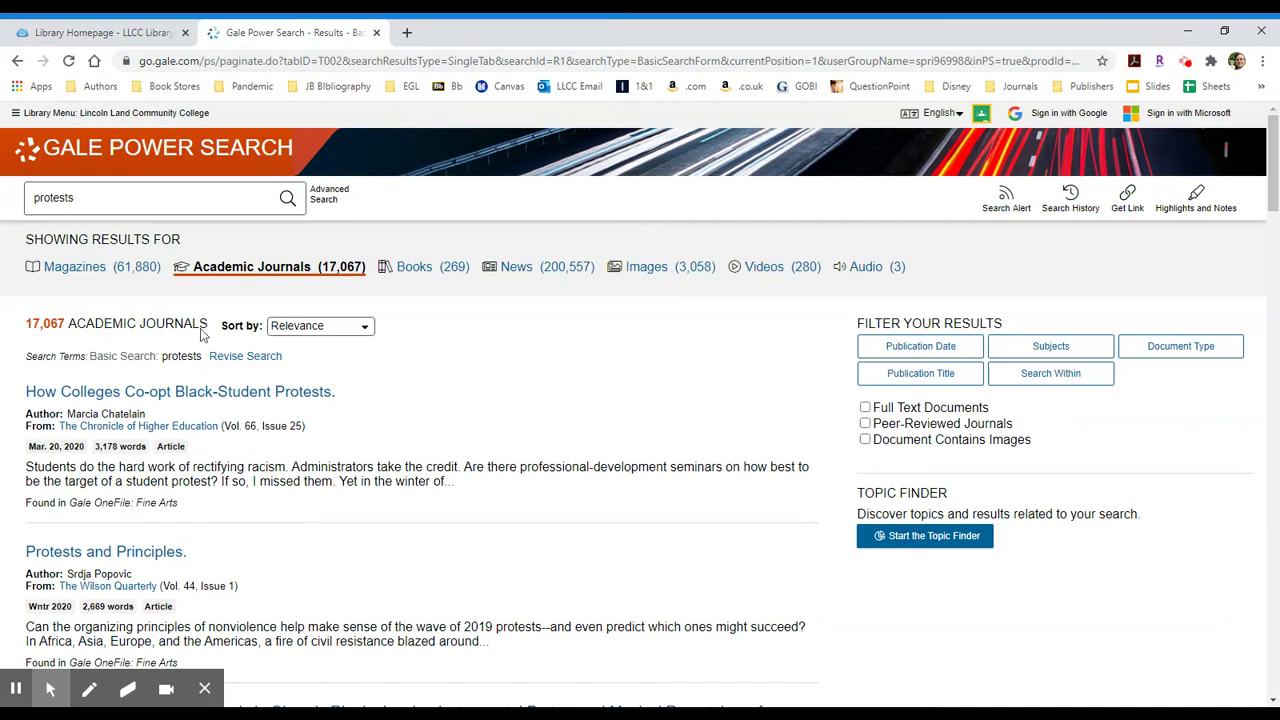
Set up an advanced search combining the keywords "protests" AND "art".
click(328, 196)
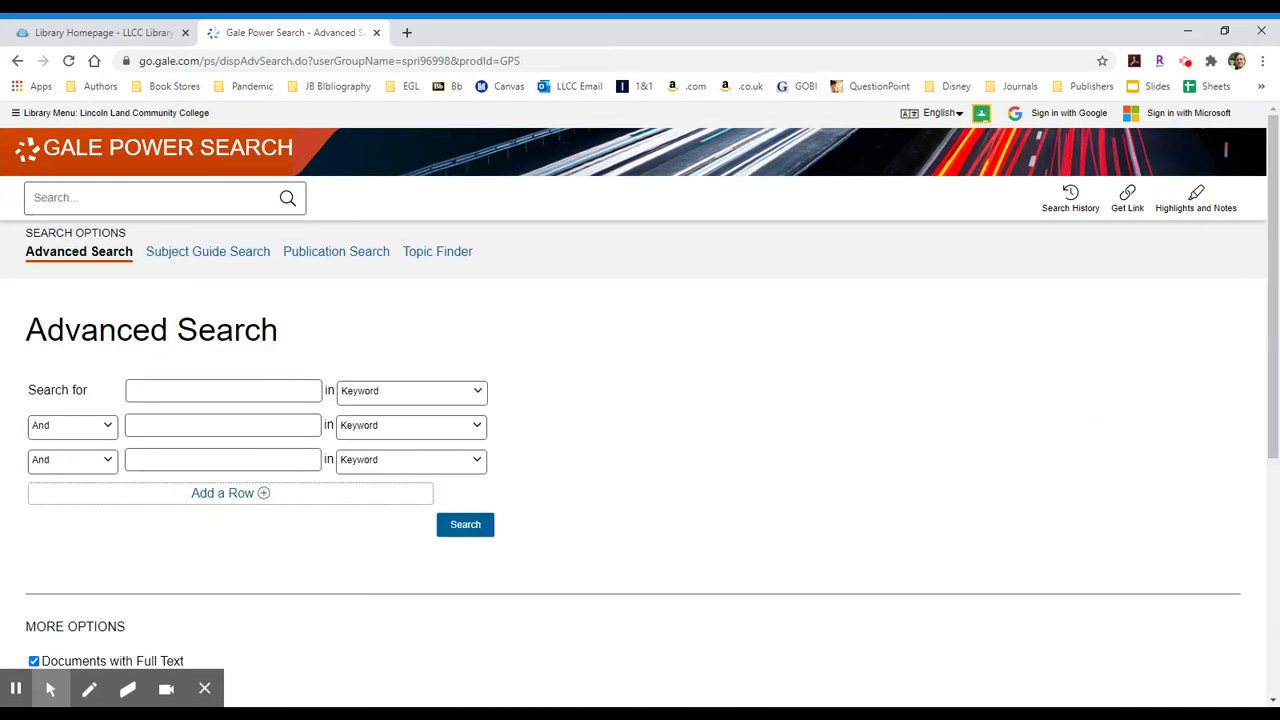
click(268, 390)
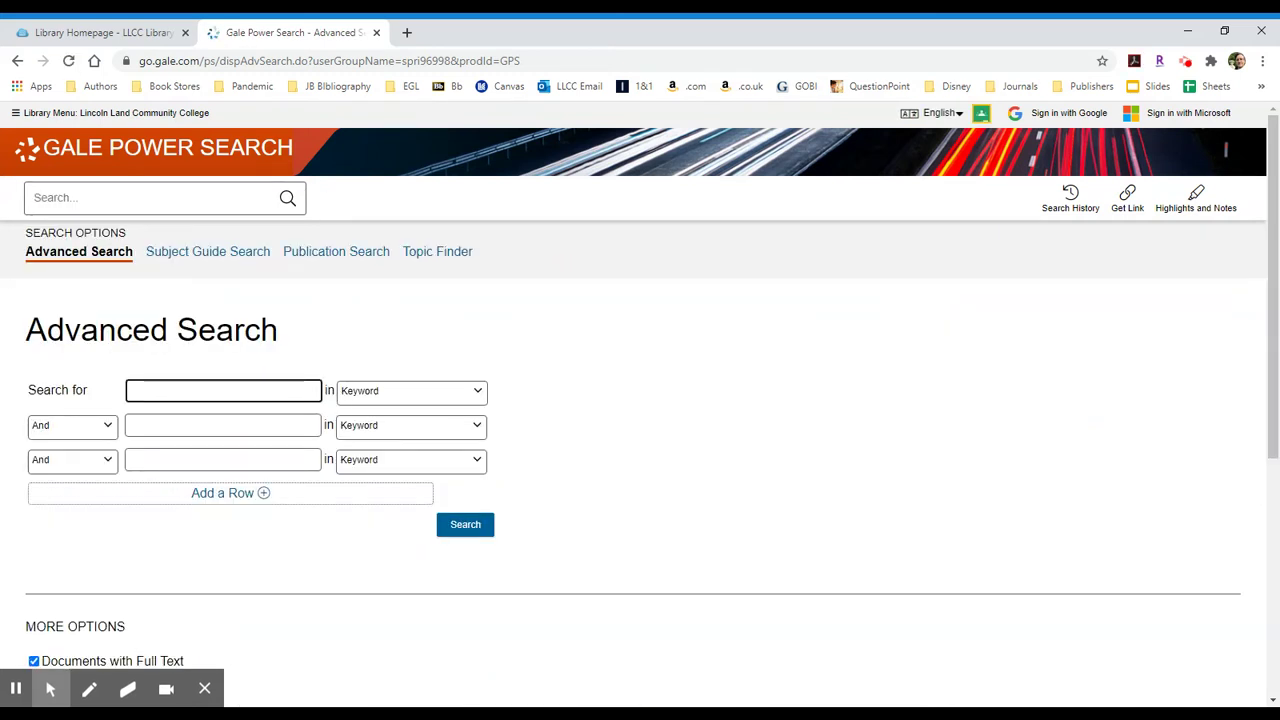
text(protests)
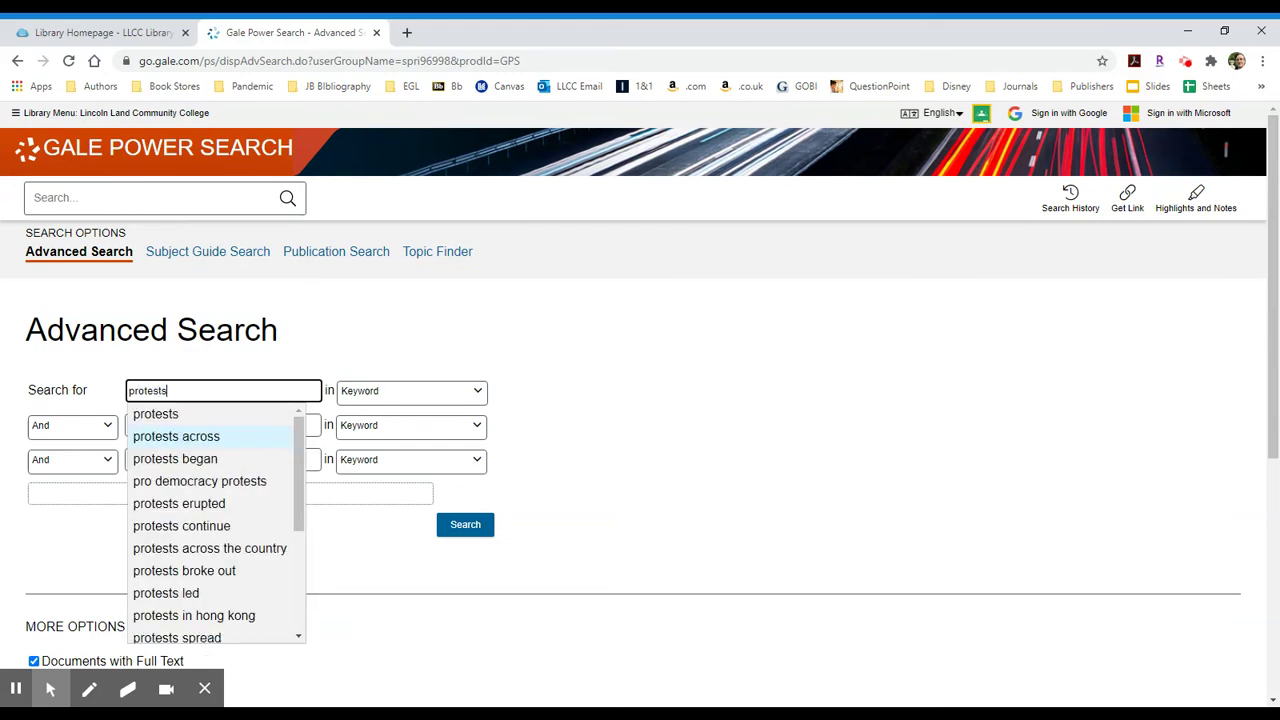
click(310, 425)
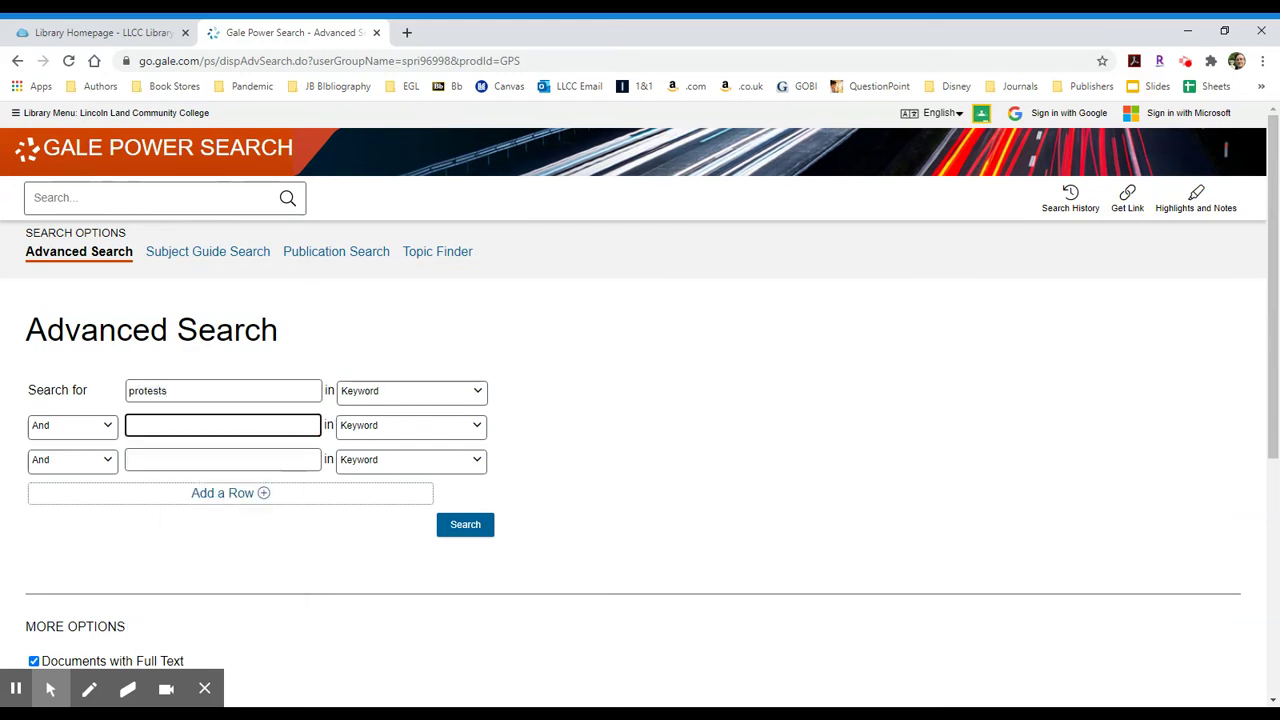
text(art)
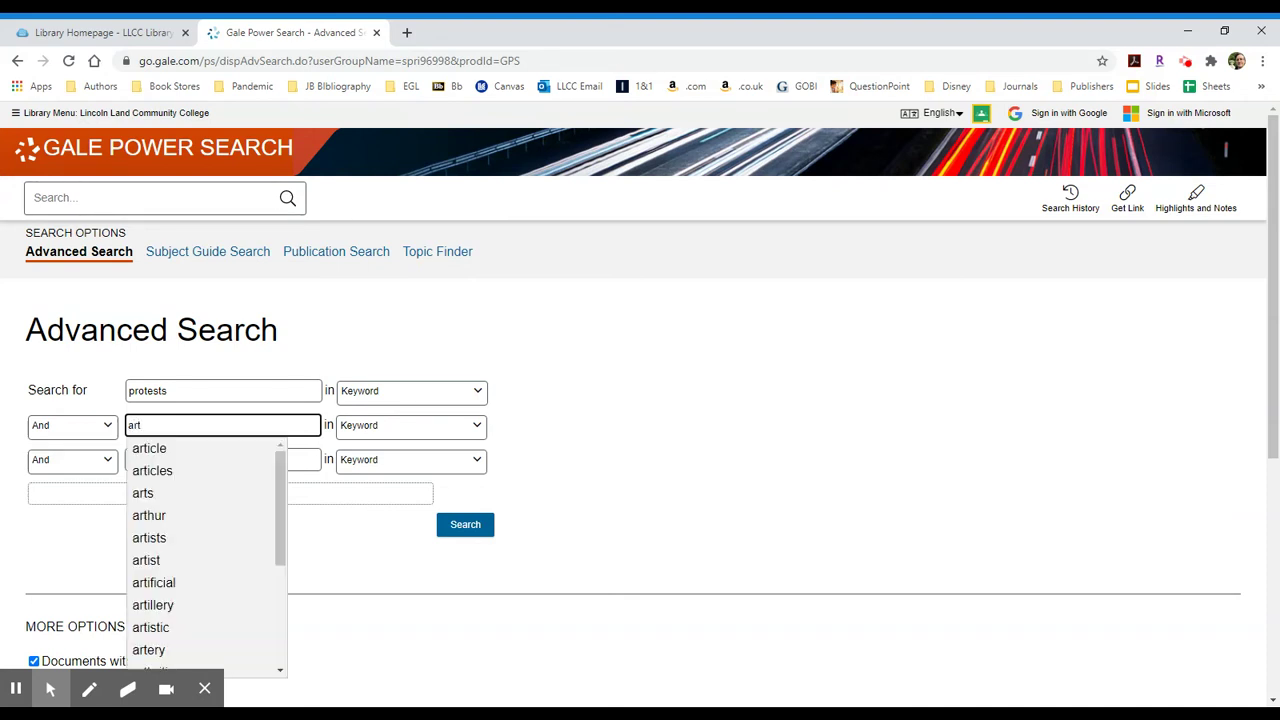
click(403, 535)
Review the additional limiting options and run the advanced search with full-text documents only.
scroll(403, 535, down, 3)
scroll(320, 420, down, 2)
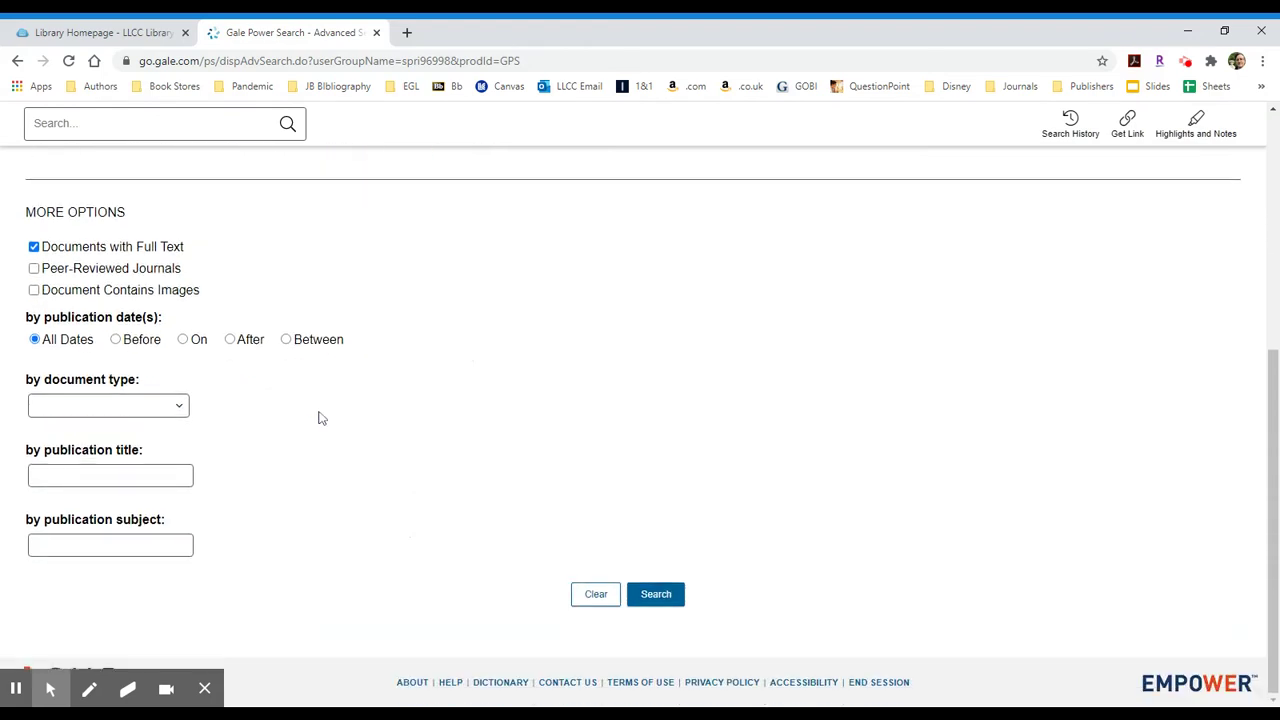
scroll(531, 391, up, 4)
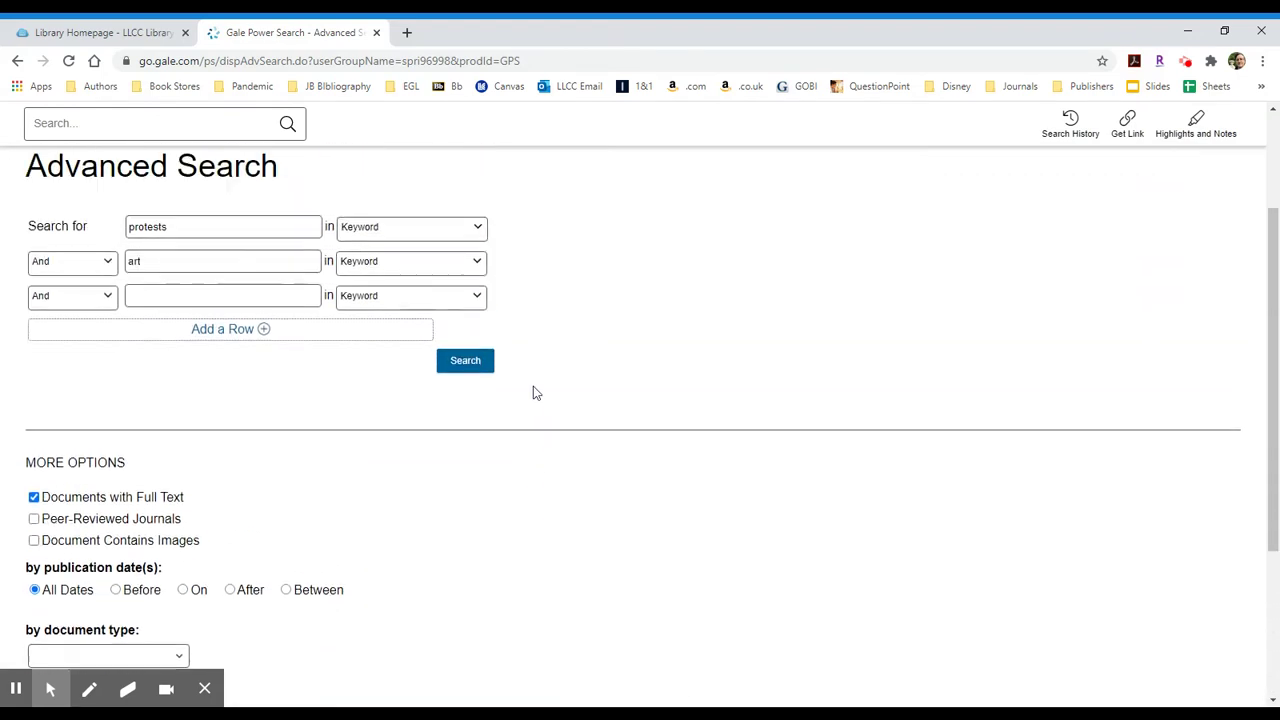
click(484, 511)
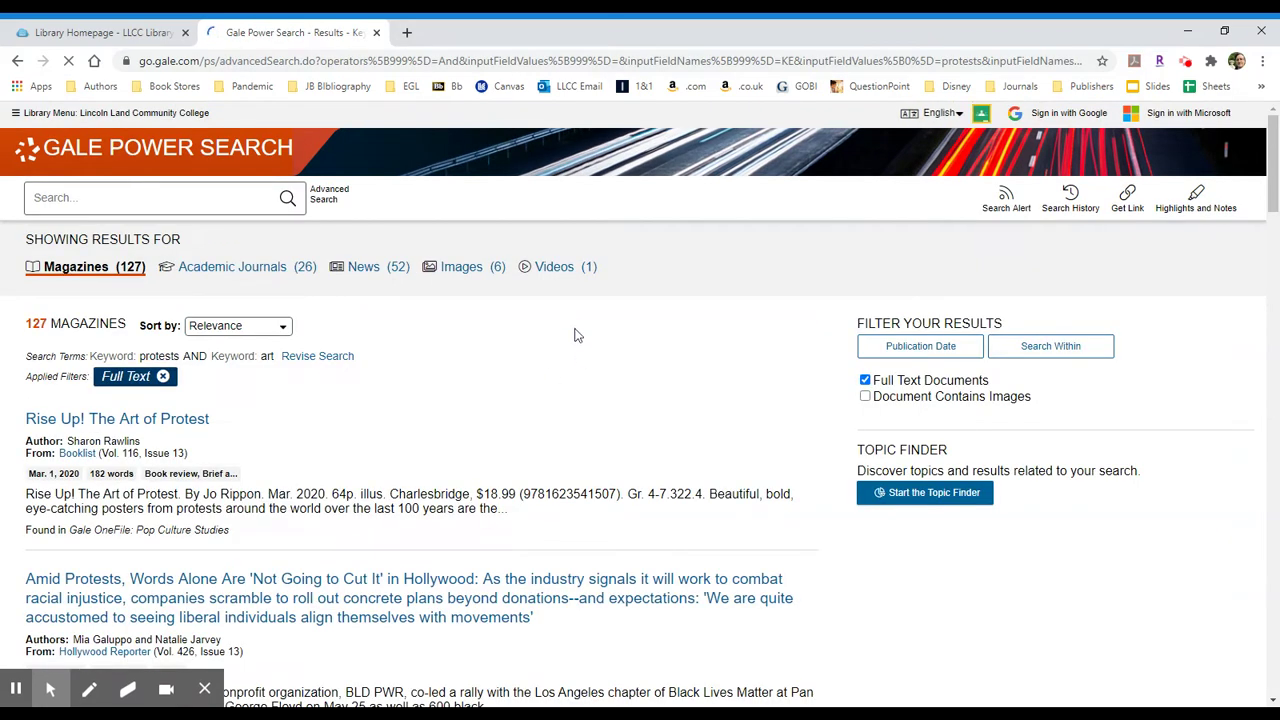
Show the academic journal results of the advanced search and look through the listed articles.
click(212, 268)
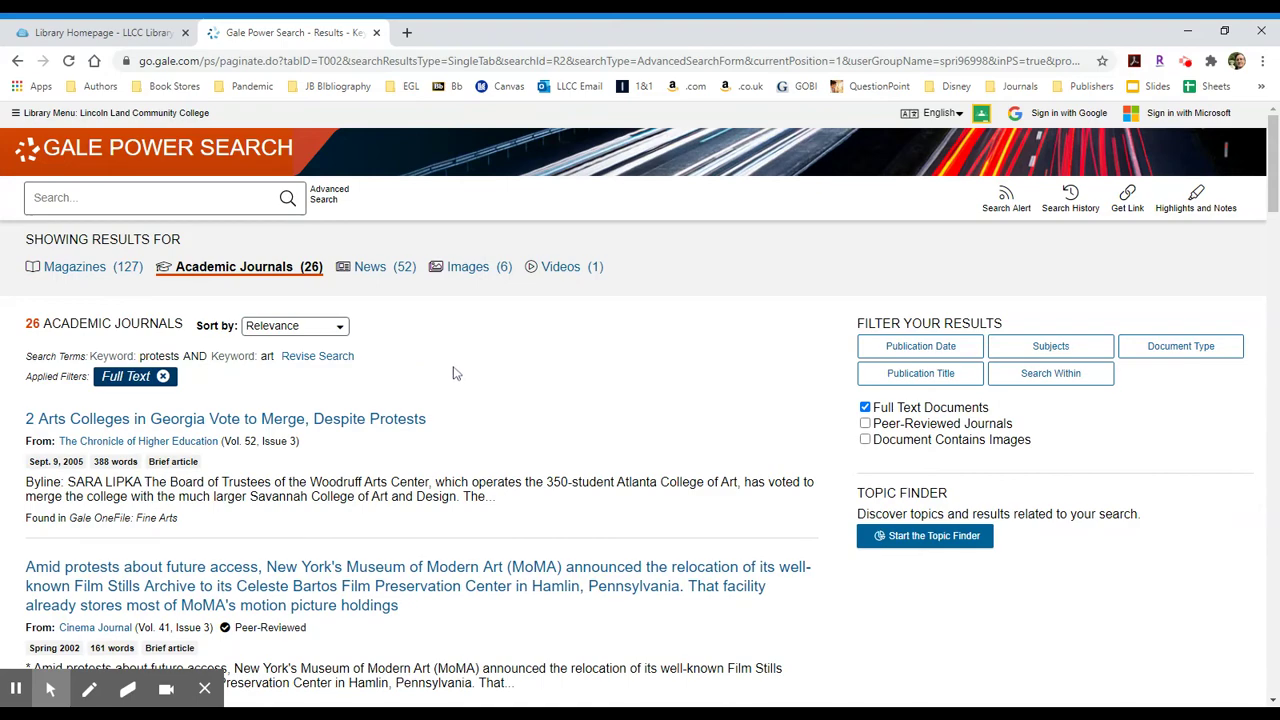
scroll(455, 372, down, 2)
scroll(455, 372, down, 1)
scroll(455, 372, down, 2)
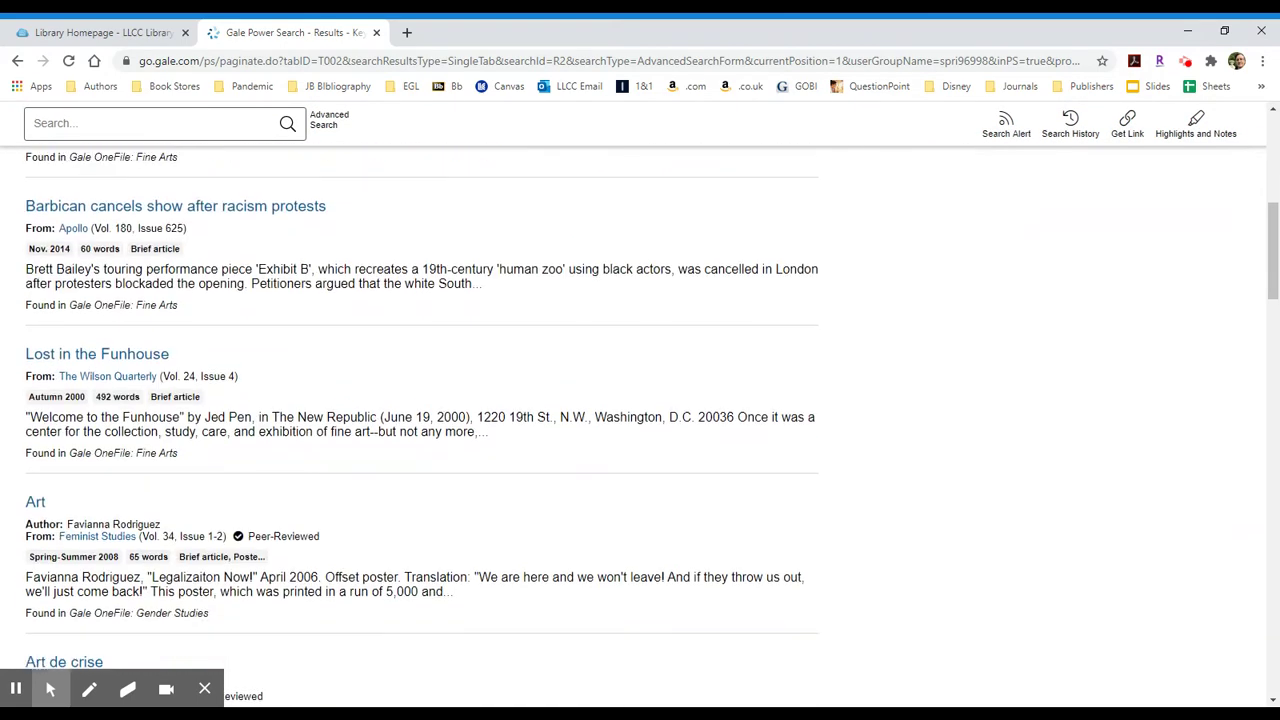
scroll(457, 291, down, 2)
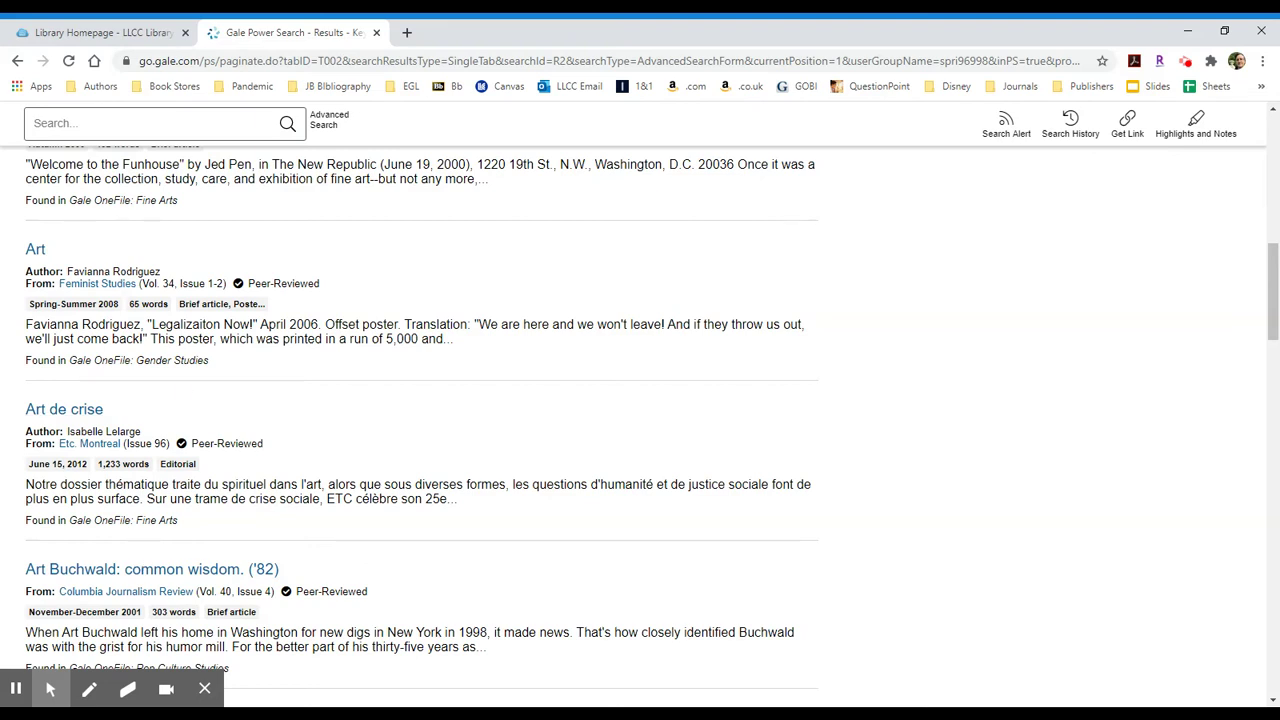
Open the "Art" article from Feminist Studies and examine its text, poster image and document tools.
click(36, 252)
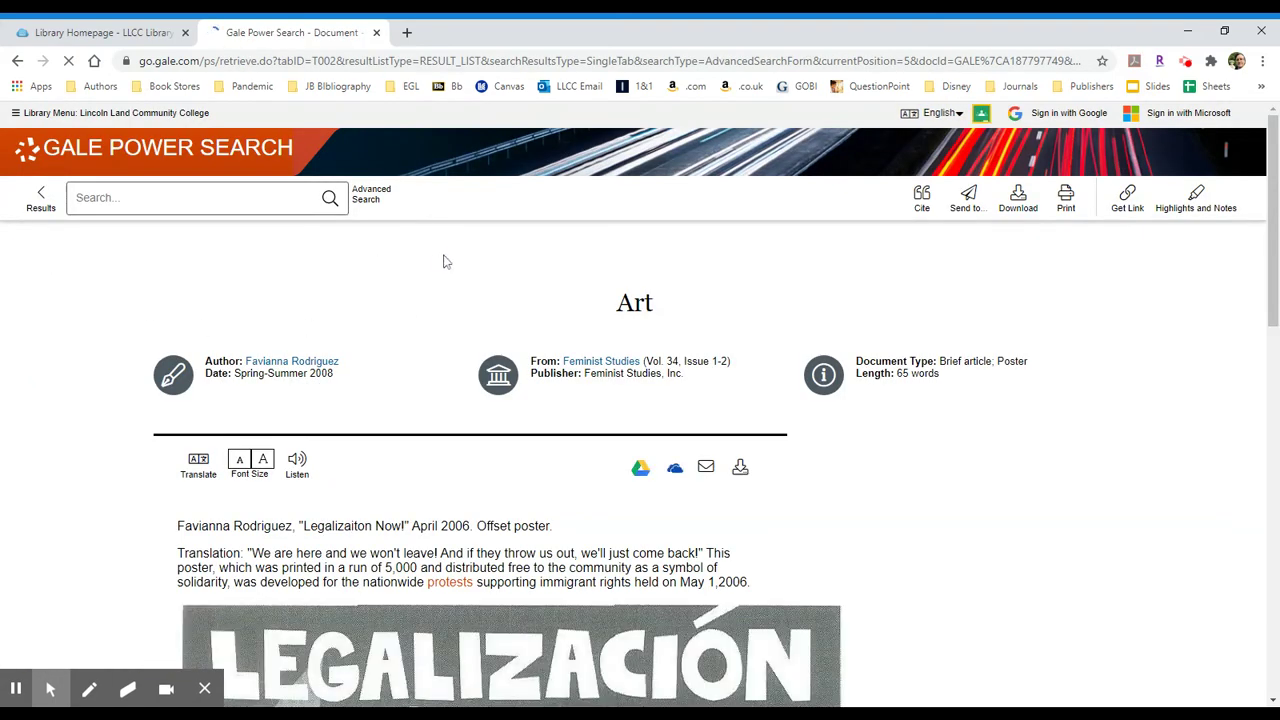
scroll(446, 320, down, 2)
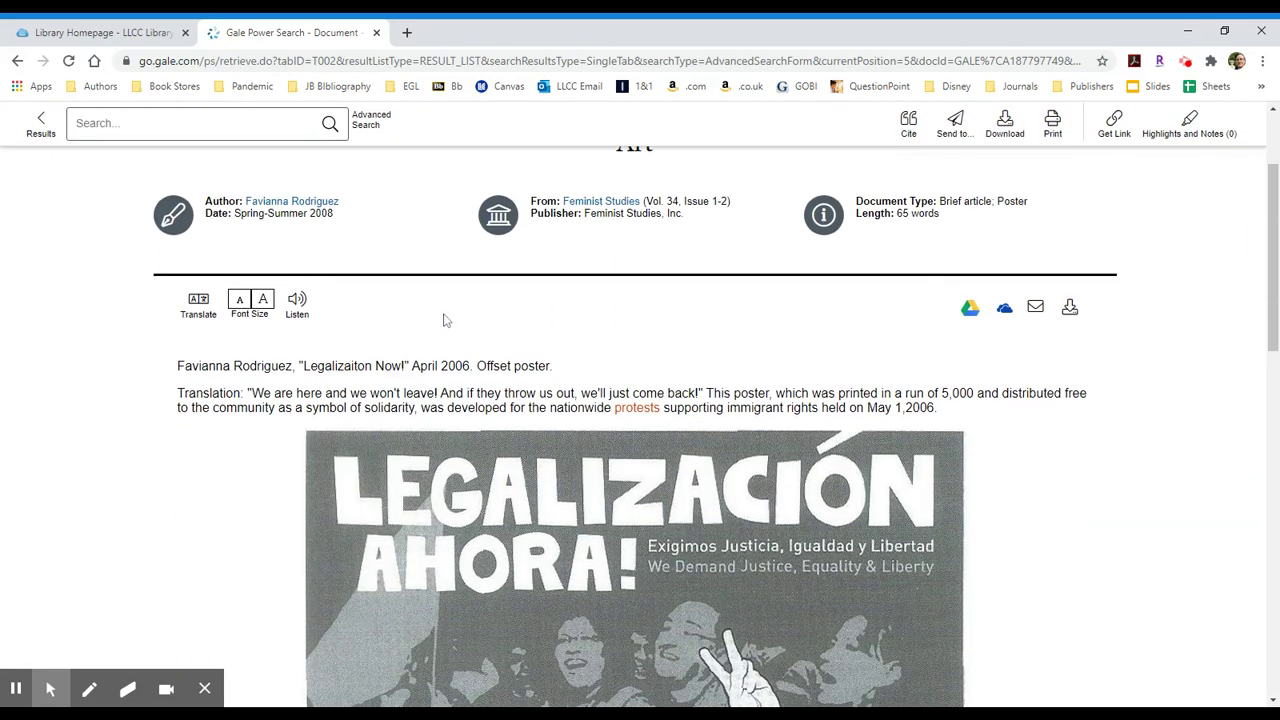
scroll(445, 320, down, 6)
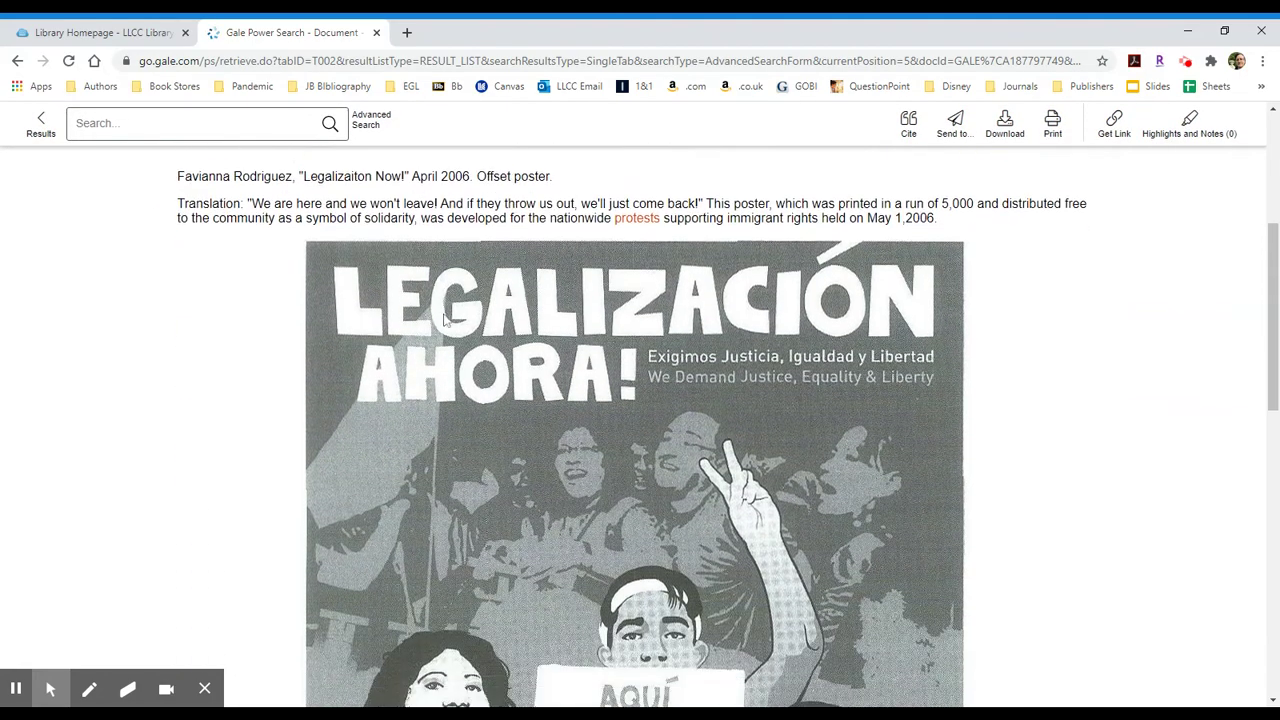
scroll(445, 320, down, 3)
scroll(445, 320, up, 2)
scroll(445, 320, up, 3)
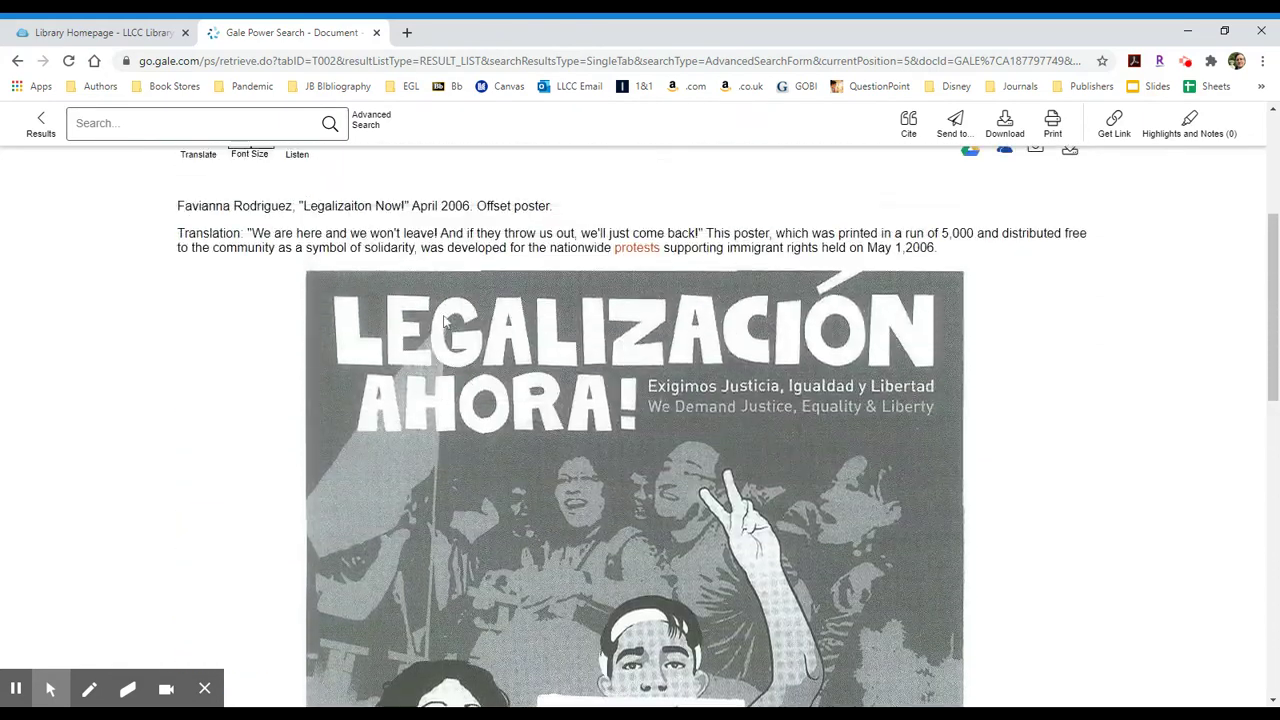
scroll(488, 325, up, 1)
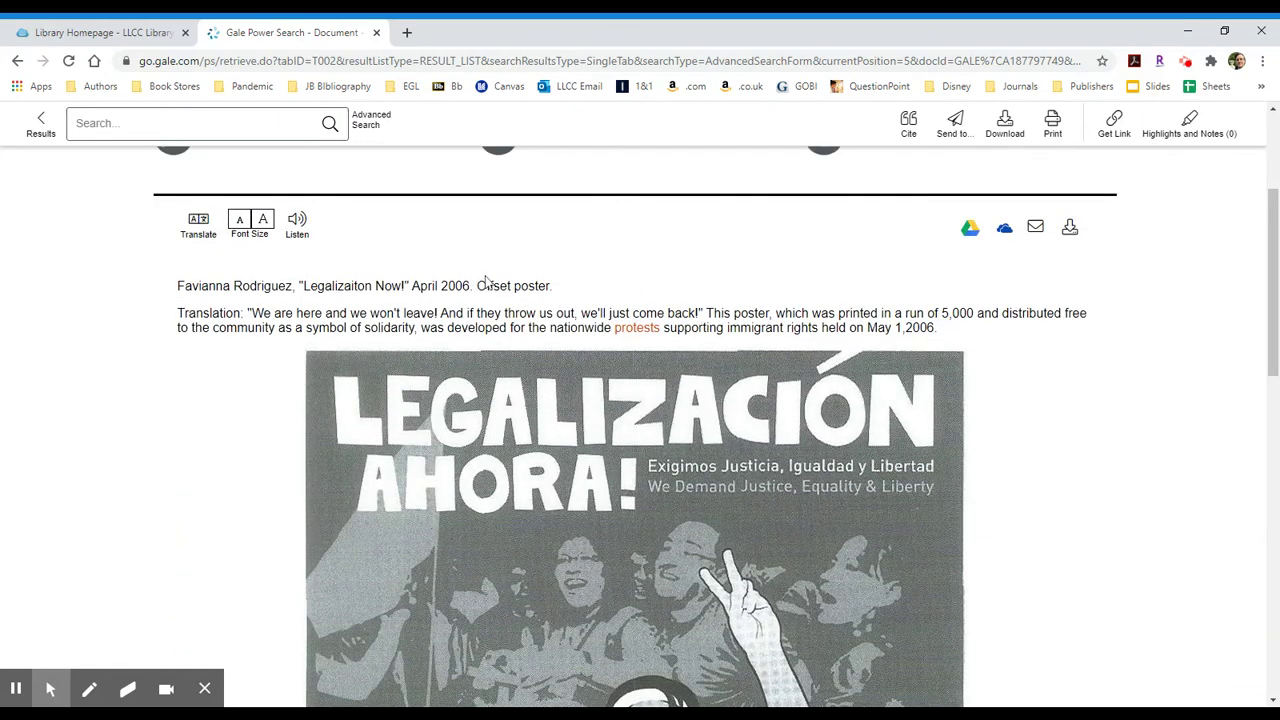
scroll(351, 383, up, 3)
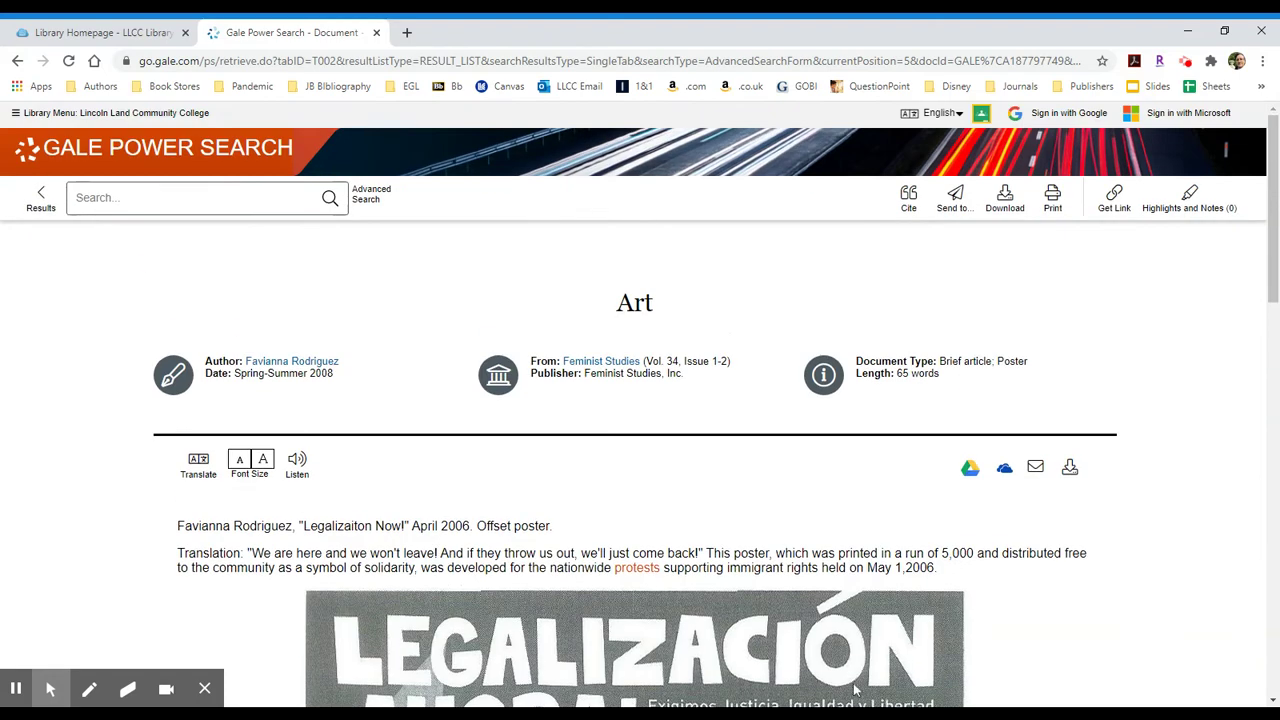
Return to the results list and compare the word counts and document types of the listed articles.
click(25, 63)
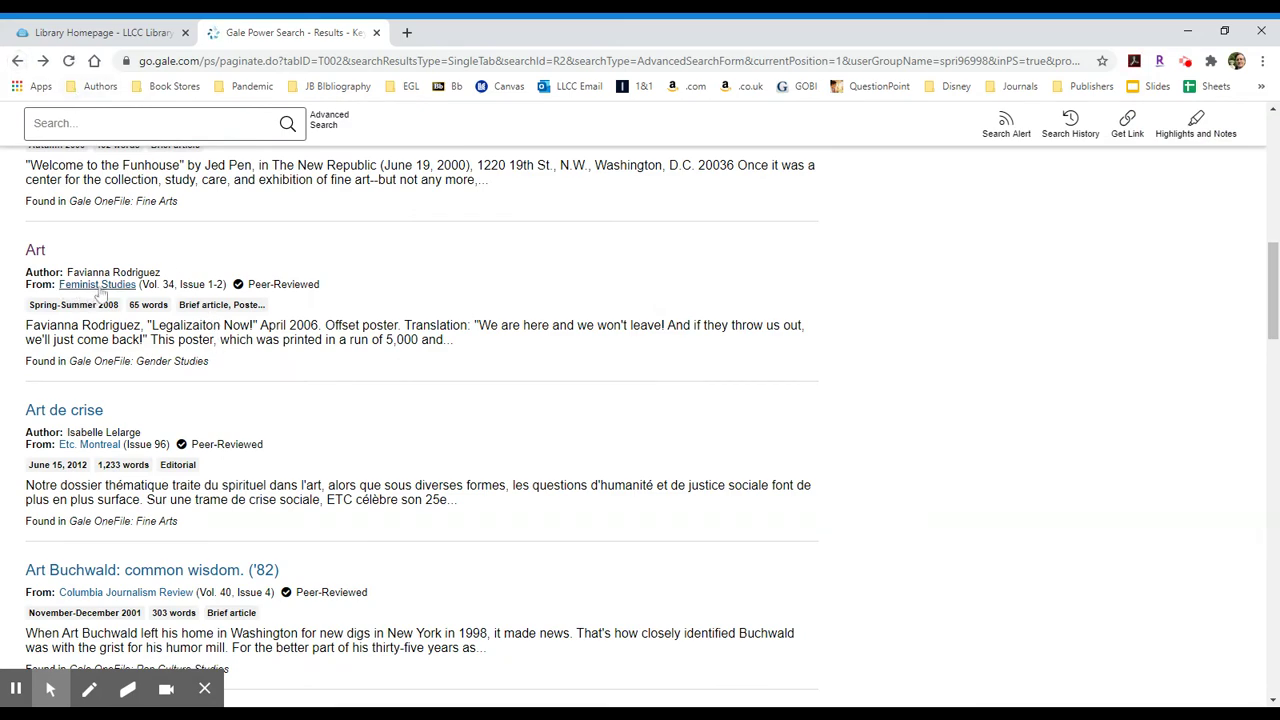
scroll(420, 427, down, 2)
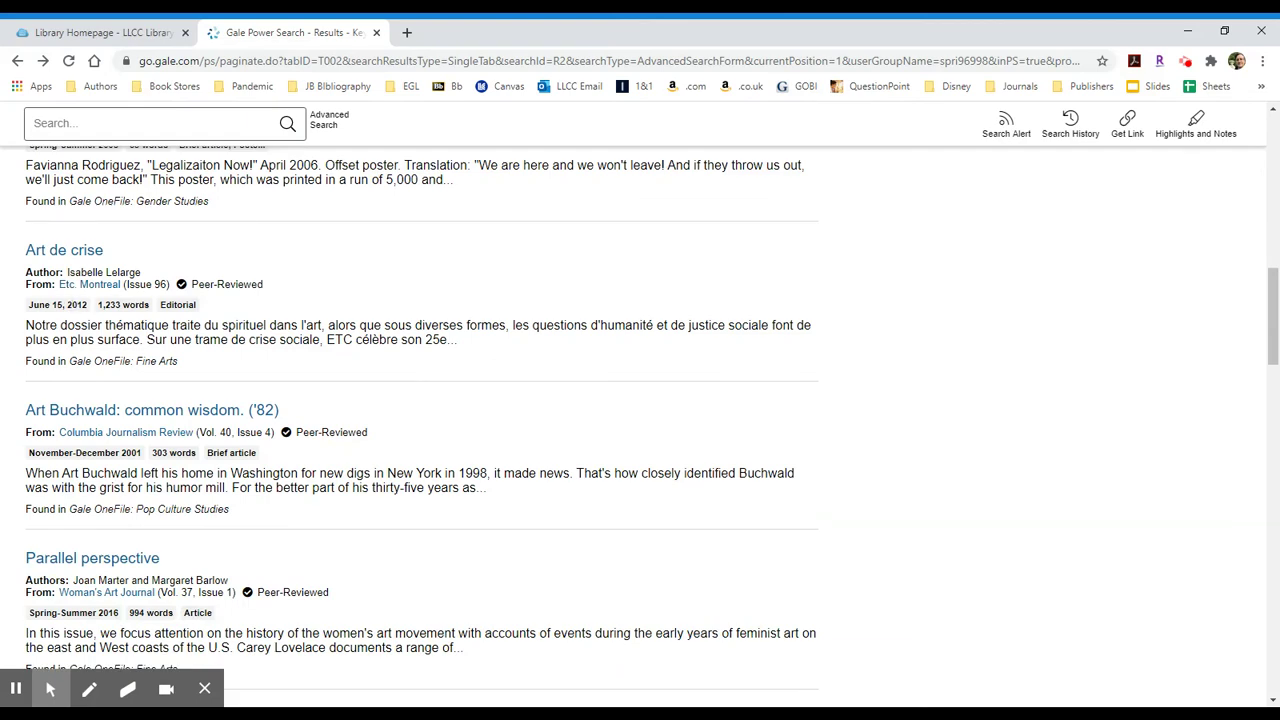
scroll(58, 341, down, 3)
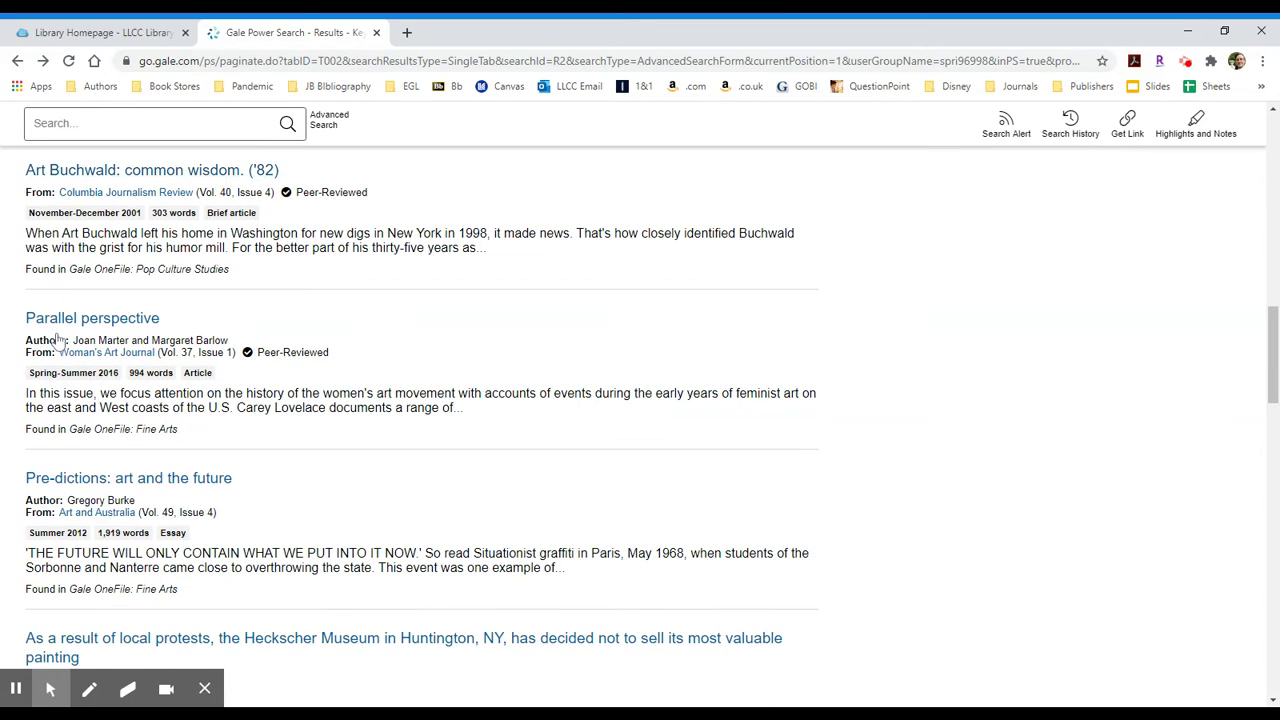
scroll(58, 341, down, 3)
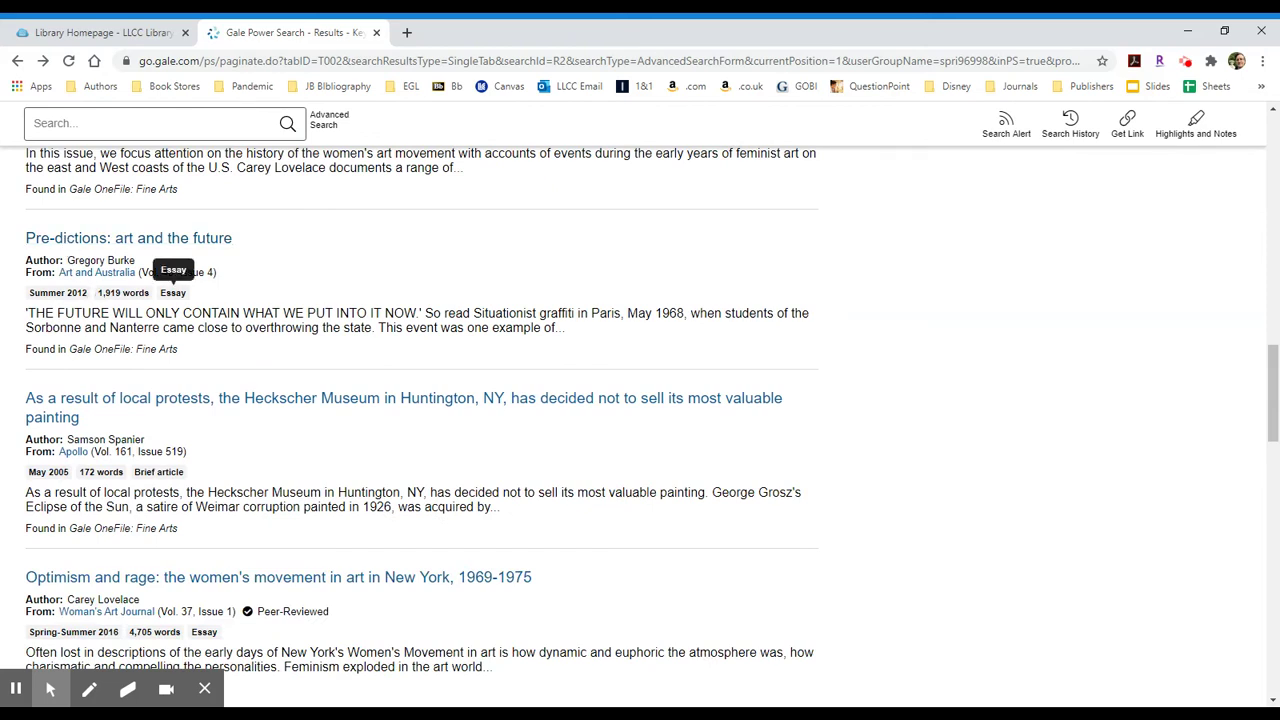
drag(187, 293, 97, 293)
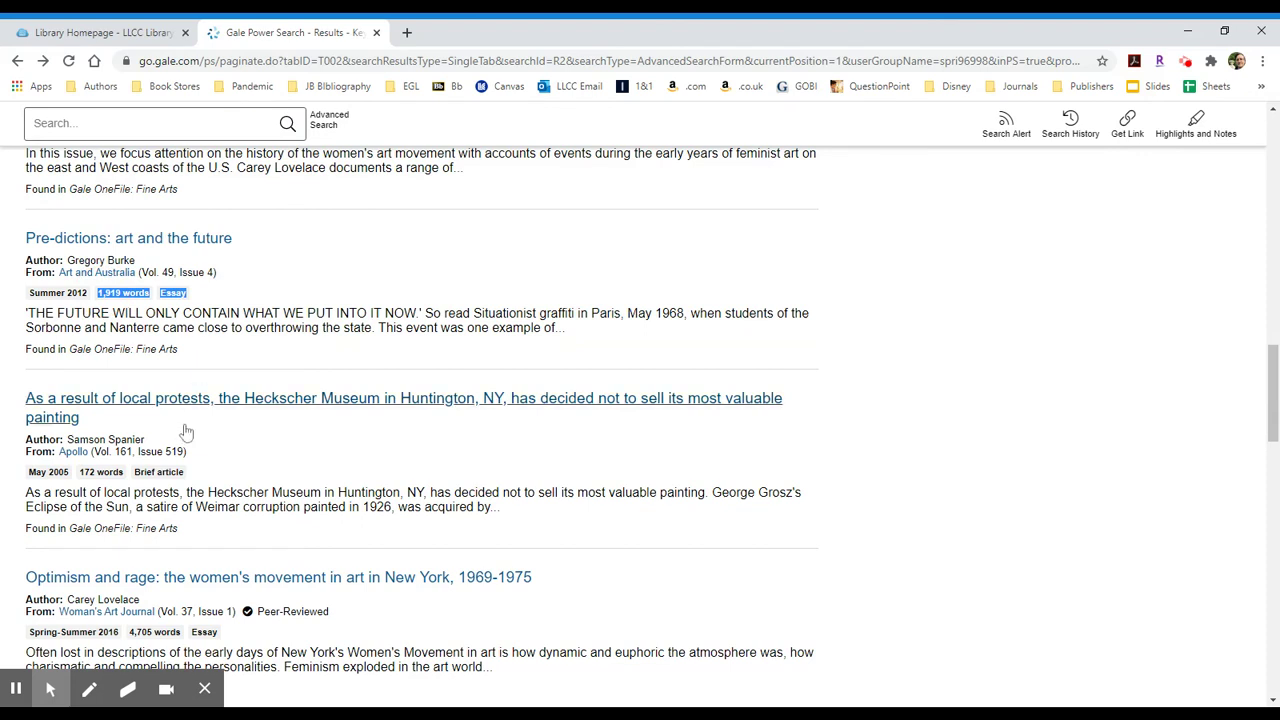
drag(184, 472, 62, 473)
scroll(226, 500, down, 2)
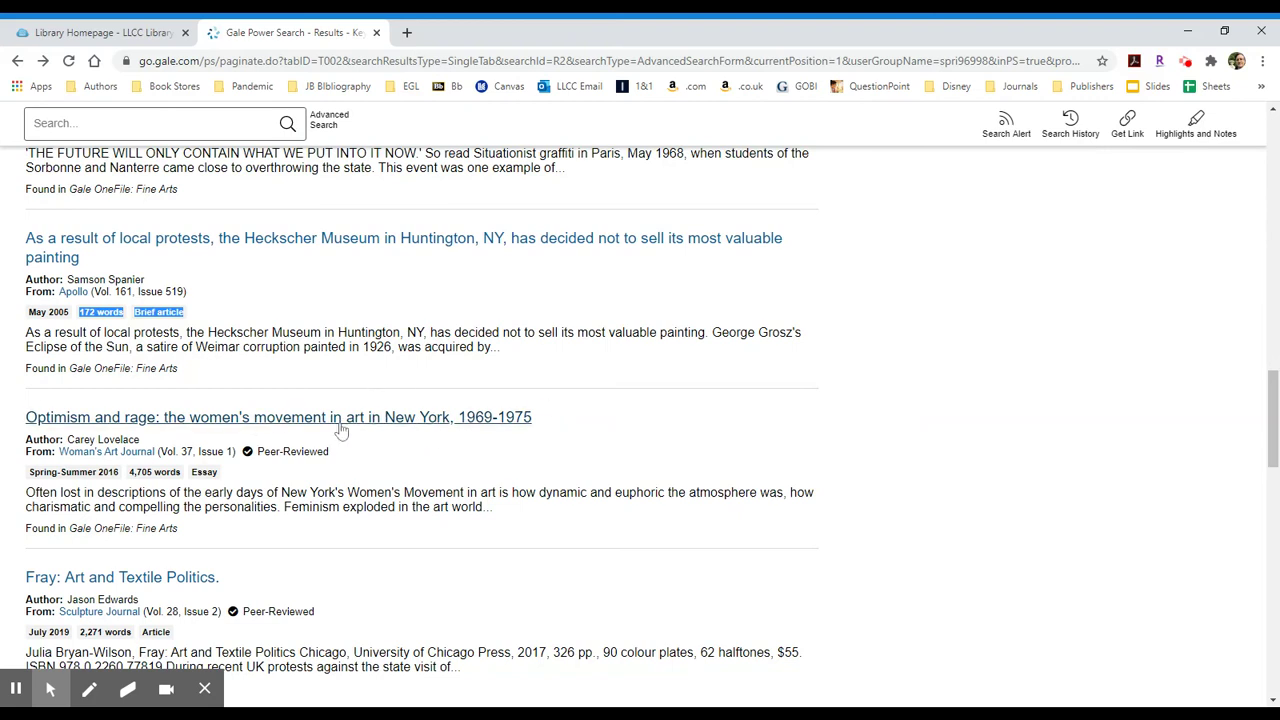
Open the essay "Optimism and rage: the women's movement in art in New York, 1969-1975" and look through its text, figures and notes.
click(231, 423)
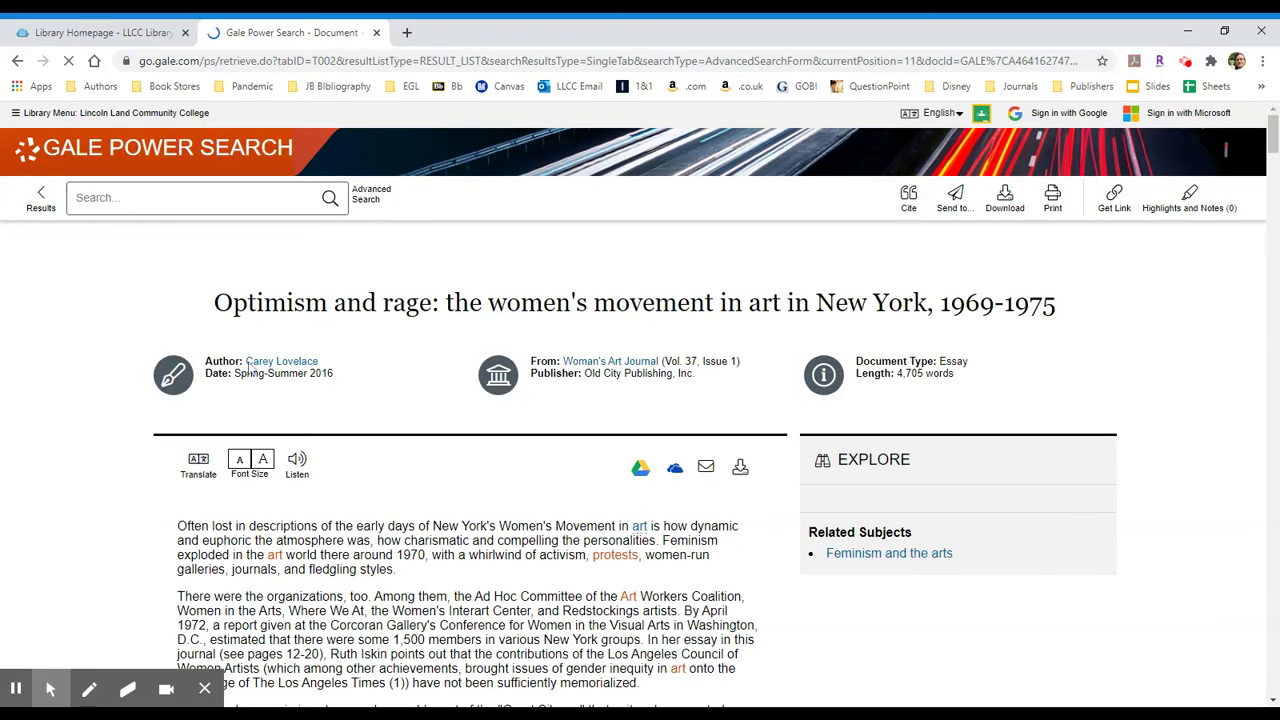
scroll(462, 466, down, 1)
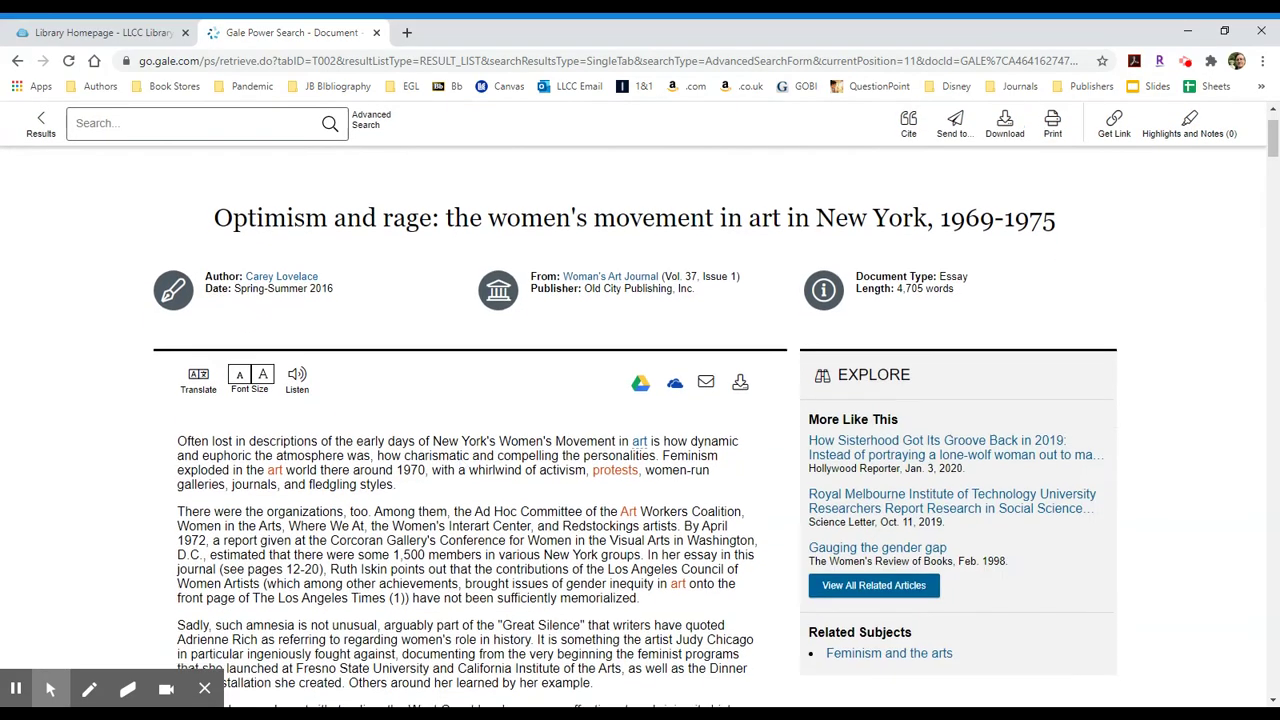
scroll(462, 466, down, 5)
scroll(470, 420, down, 20)
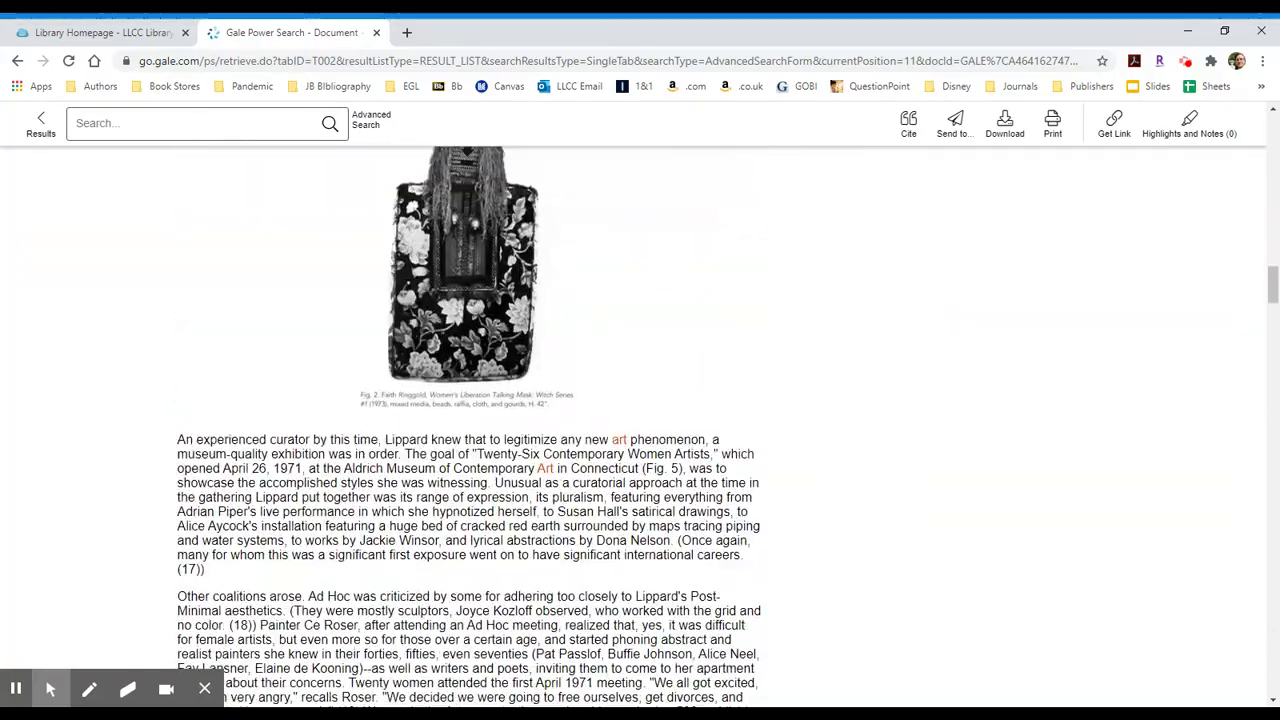
scroll(462, 466, down, 20)
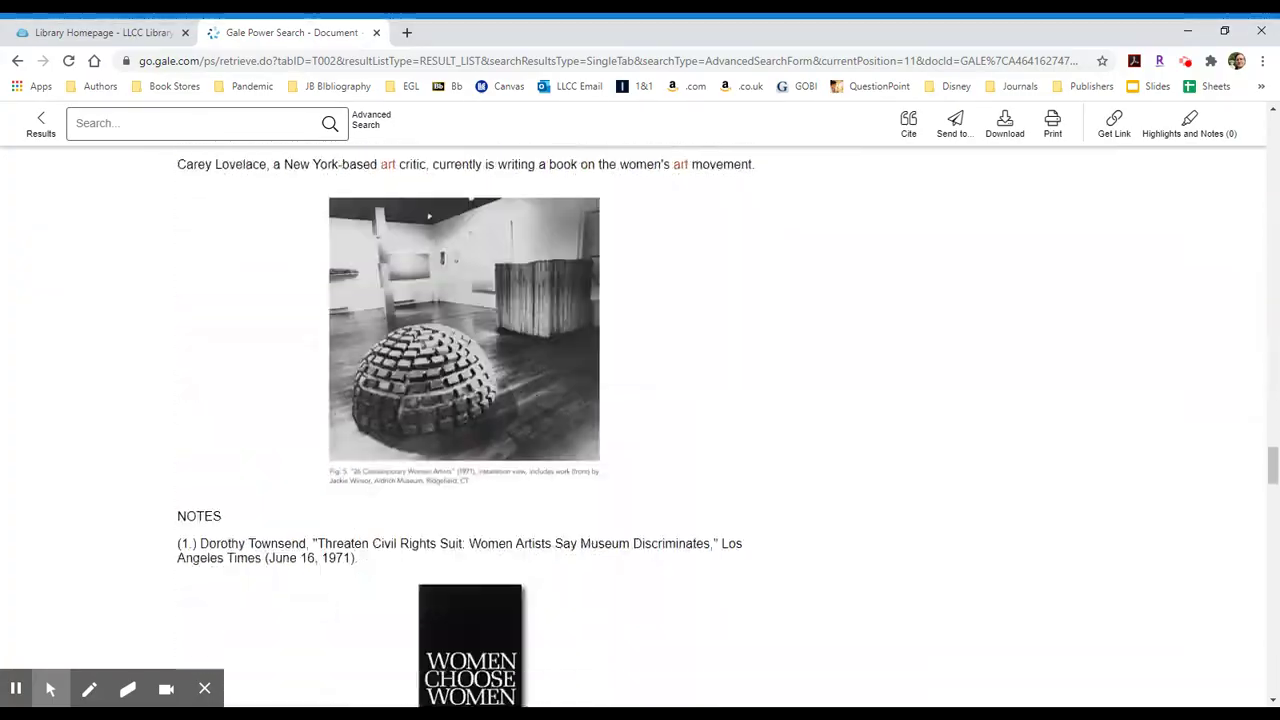
scroll(462, 466, down, 6)
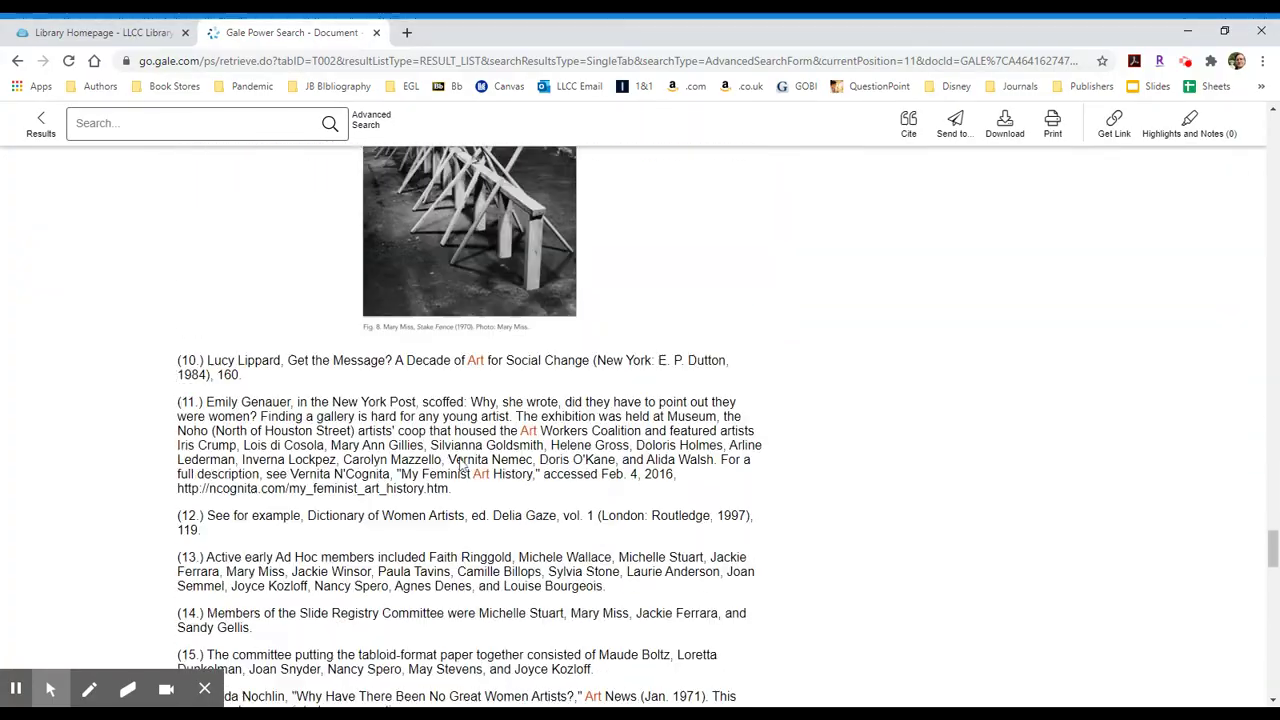
scroll(462, 466, down, 1)
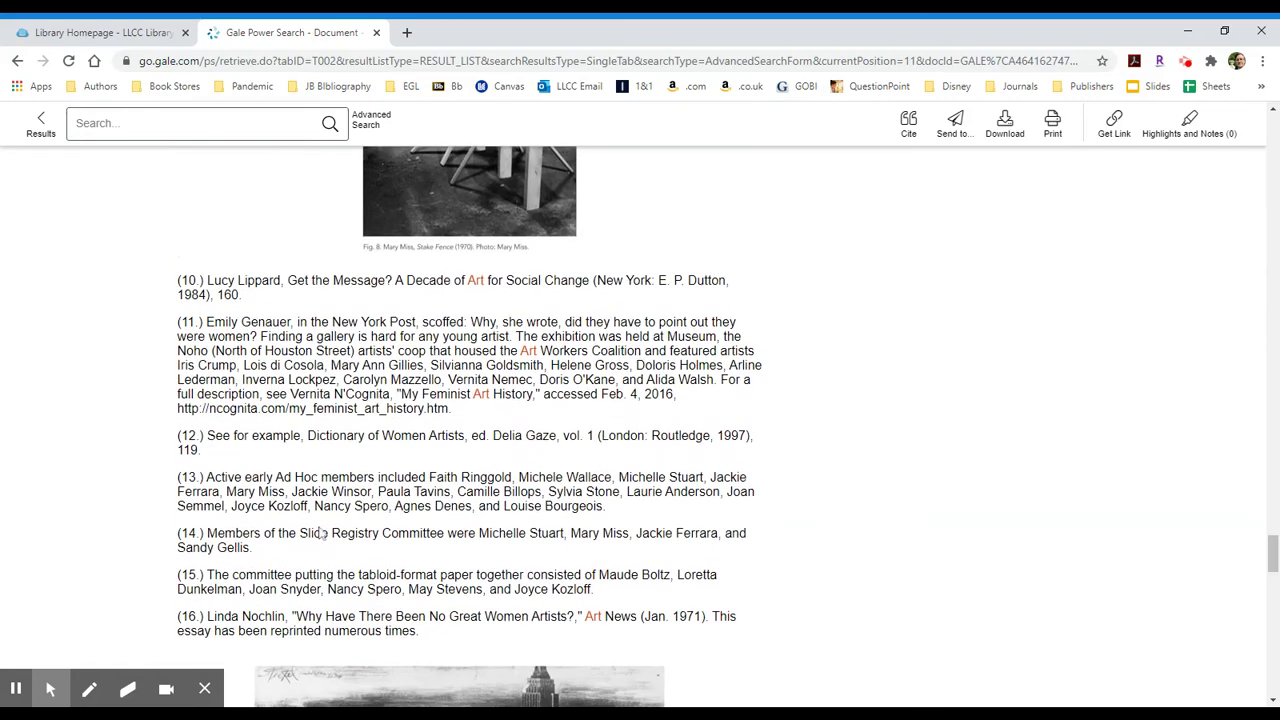
Examine the essay's source citation, export options and related articles, and return to the beginning of the document.
scroll(318, 530, down, 20)
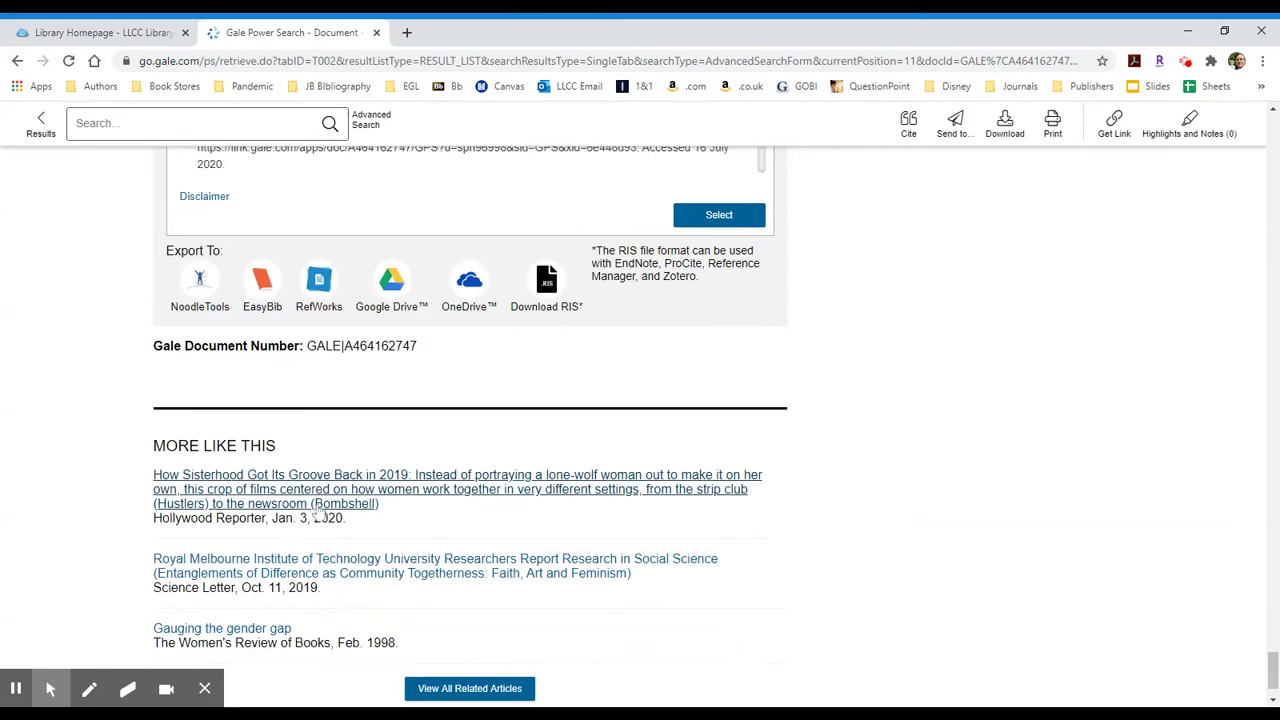
scroll(316, 512, up, 2)
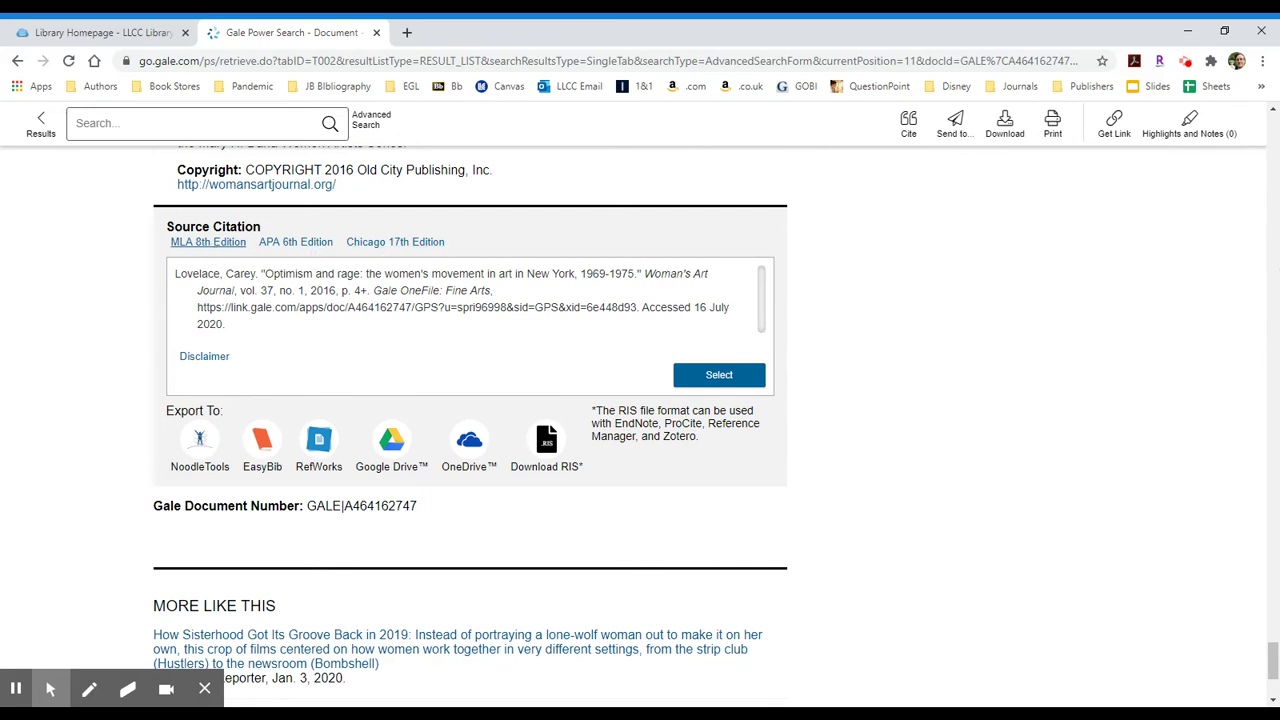
click(1274, 137)
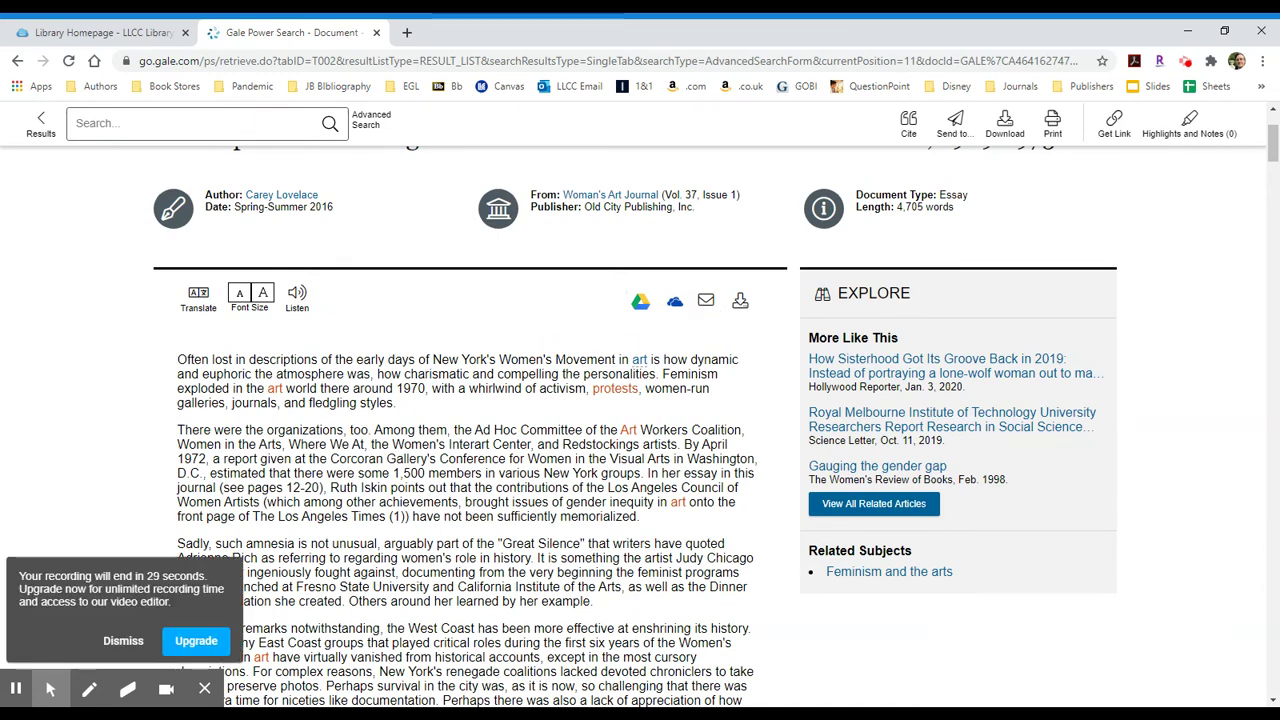
scroll(500, 576, up, 2)
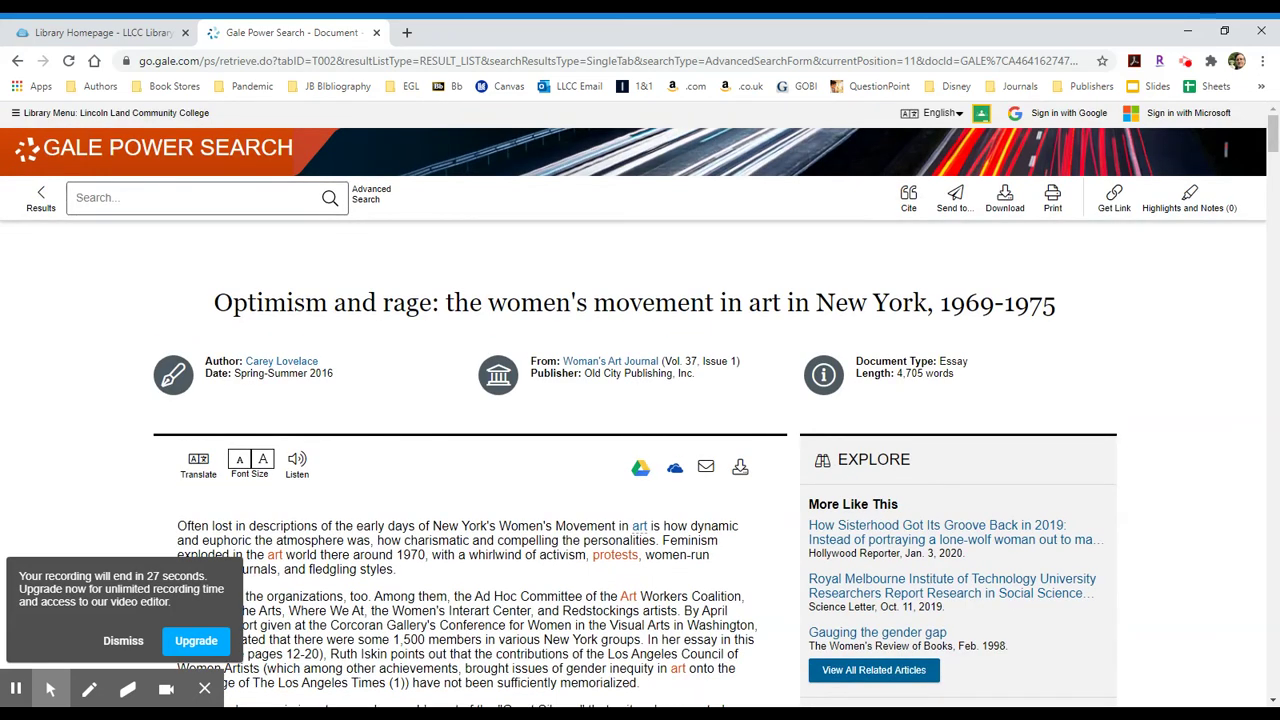